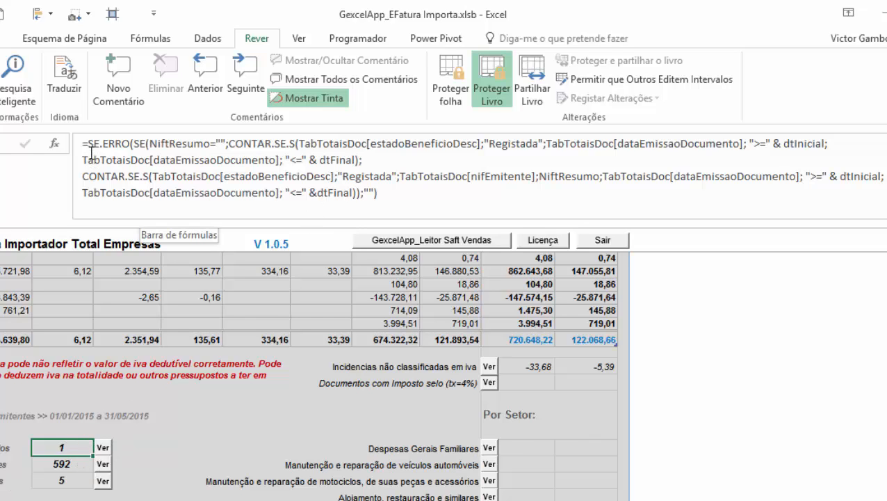
# - Examine the CONTAR.SE.S formulas in the Registados, Pendentes and Anulados document-count cells, including their estadoBeneficioDesc criteria
pyautogui.click(371, 162)
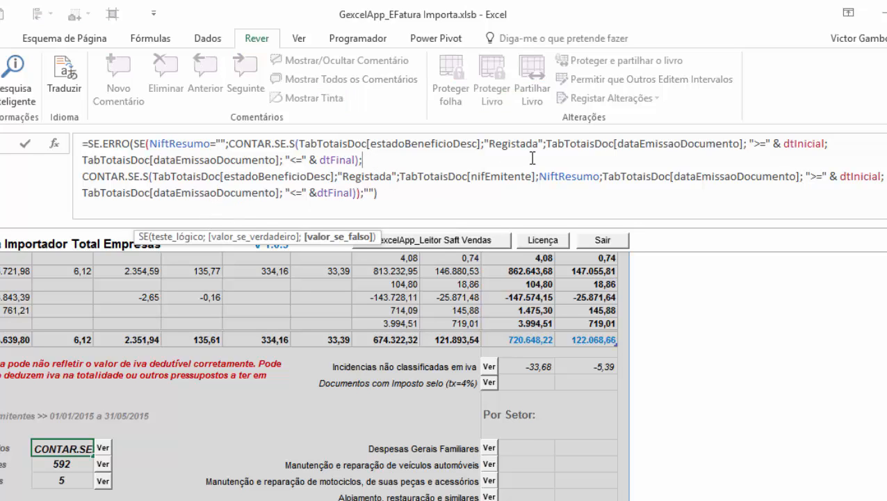
pyautogui.click(319, 160)
pyautogui.press('BackSpace')
pyautogui.moveTo(482, 143); pyautogui.dragTo(299, 145)
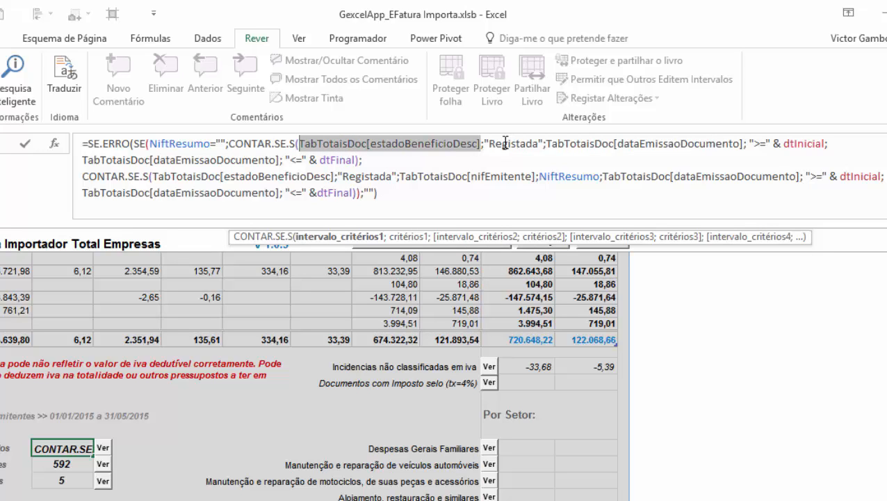
pyautogui.moveTo(485, 144); pyautogui.dragTo(547, 142)
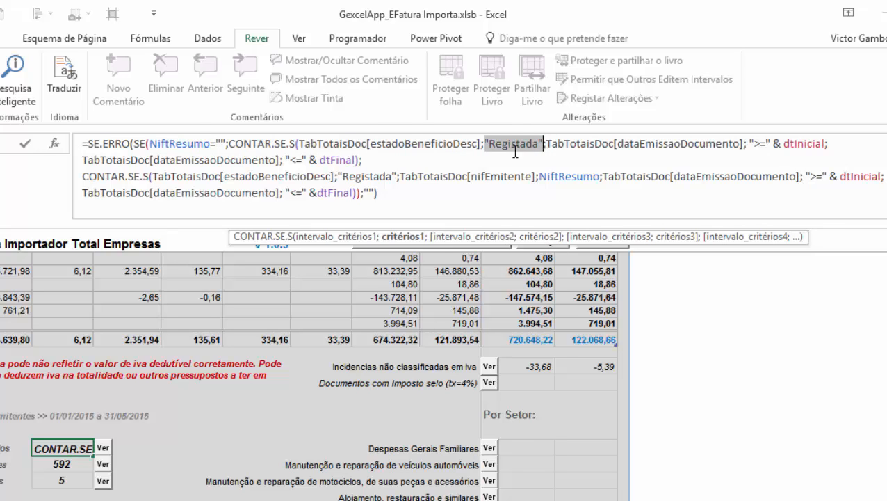
pyautogui.click(101, 430)
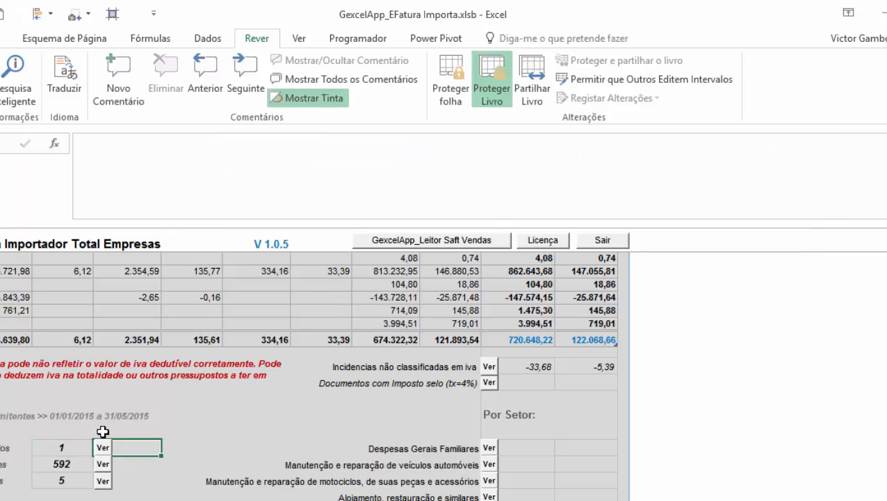
pyautogui.click(64, 448)
pyautogui.click(62, 463)
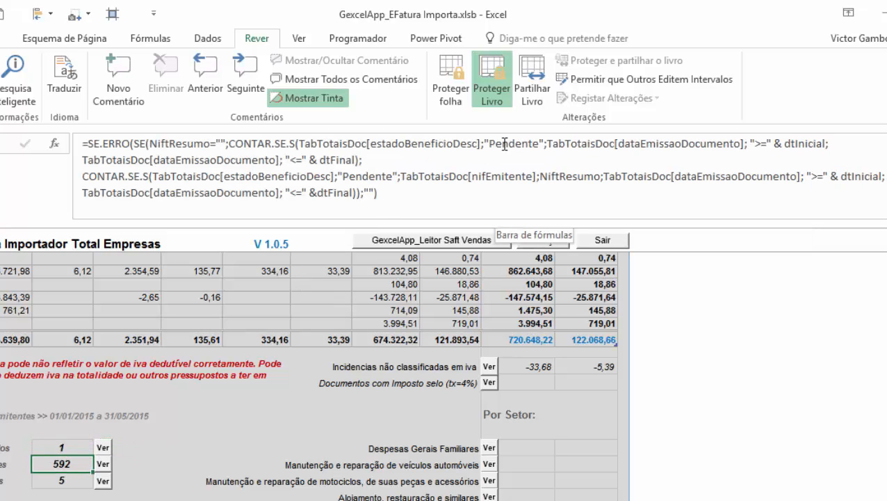
pyautogui.click(67, 479)
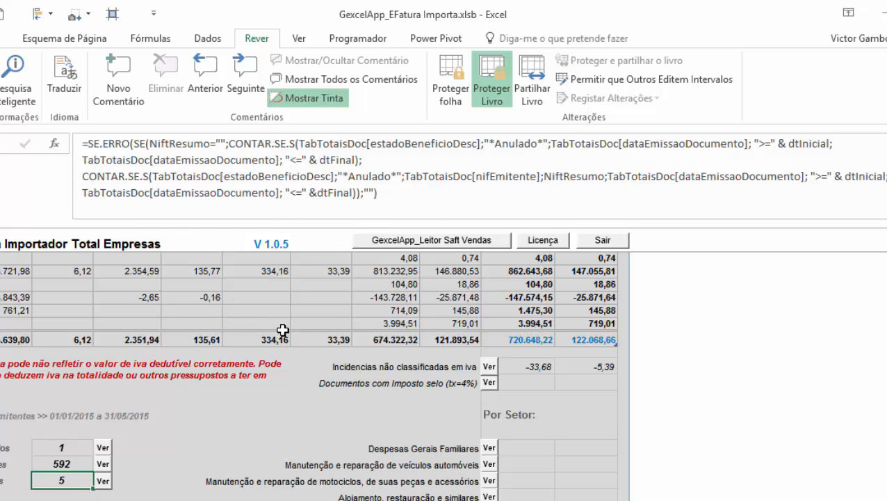
# - Clear all entity and document data from the import panel with Limpar Tudo
pyautogui.scroll(3, 283, 330)
pyautogui.scroll(6, 283, 330)
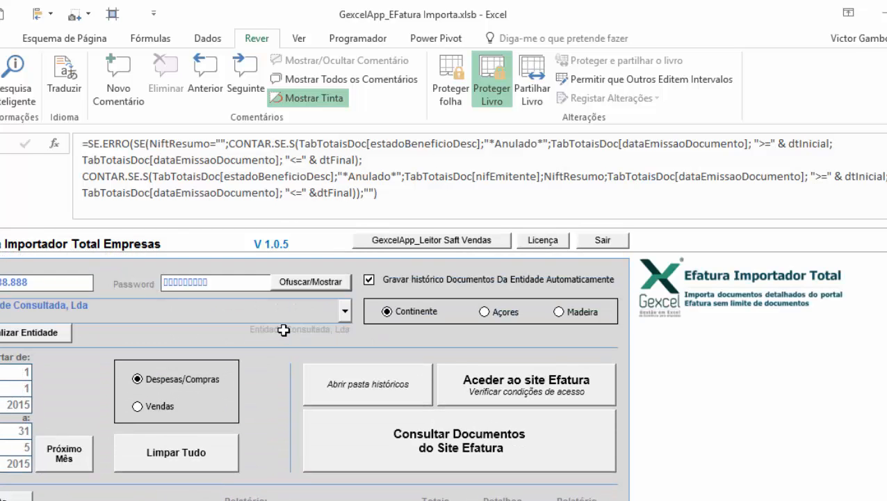
pyautogui.click(178, 455)
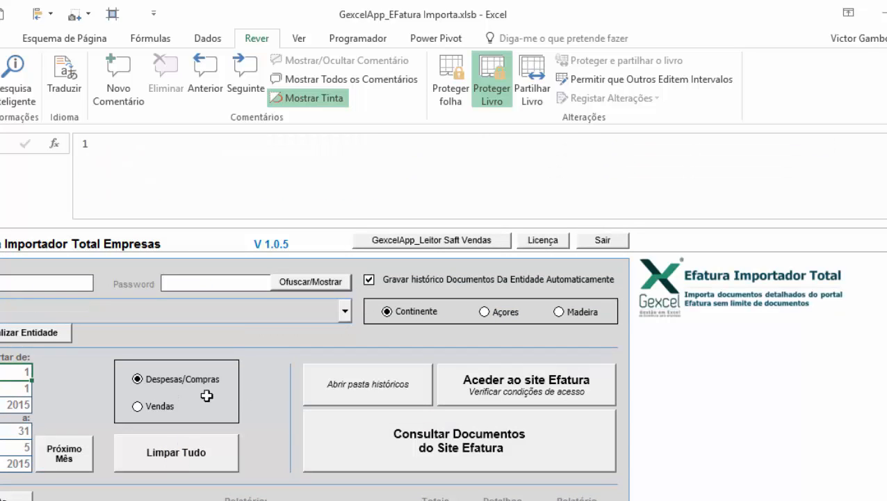
# - Check the Nº documentos Registados formula on the Painel sheet and compare it with the contents of the TabelaTotais sheet
pyautogui.scroll(-2, 259, 351)
pyautogui.scroll(-10, 259, 353)
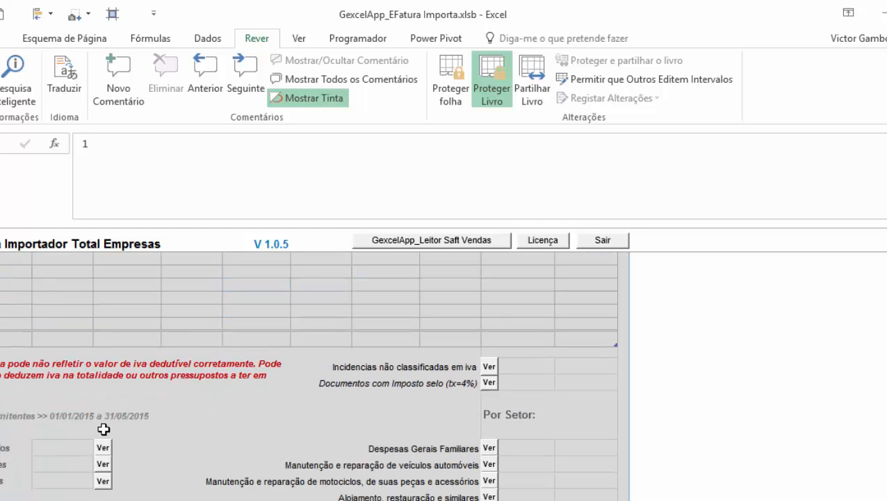
pyautogui.click(78, 447)
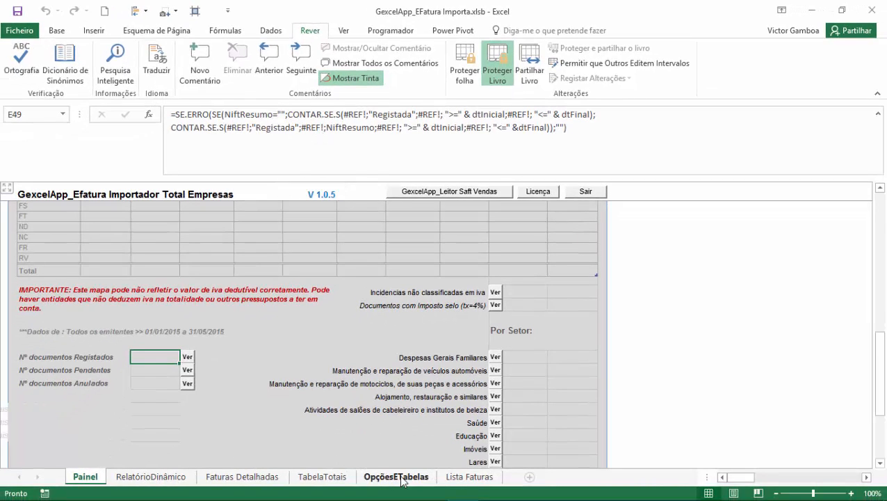
pyautogui.click(323, 477)
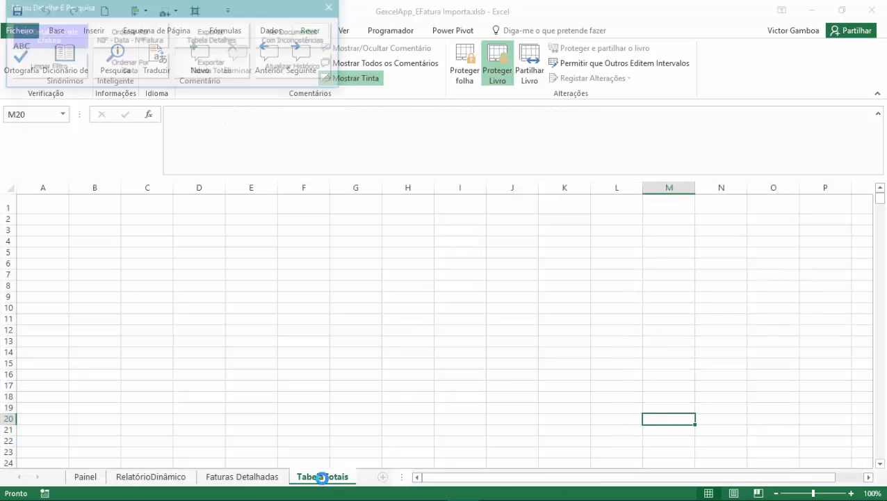
pyautogui.click(46, 203)
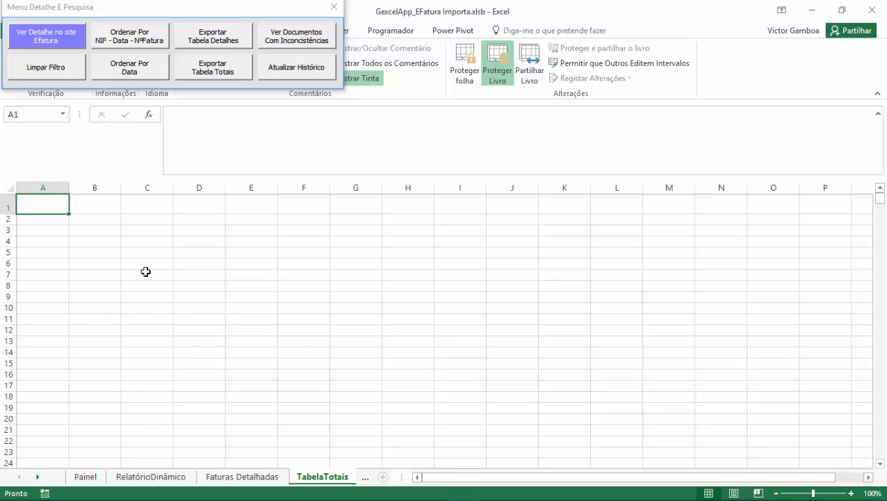
pyautogui.click(85, 476)
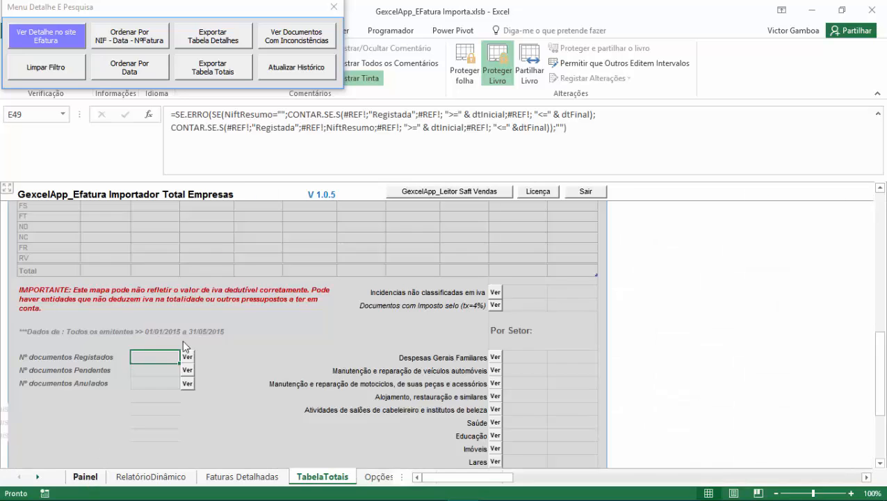
pyautogui.click(333, 476)
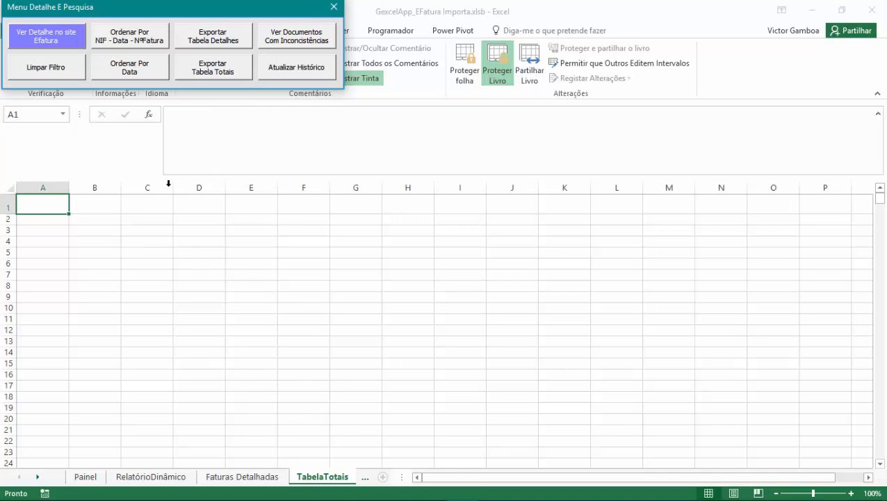
pyautogui.click(86, 476)
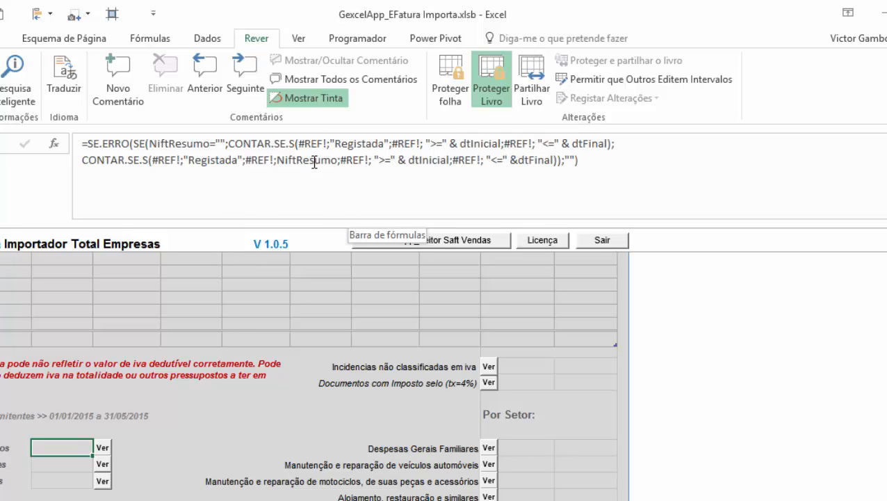
pyautogui.moveTo(328, 143); pyautogui.dragTo(302, 147)
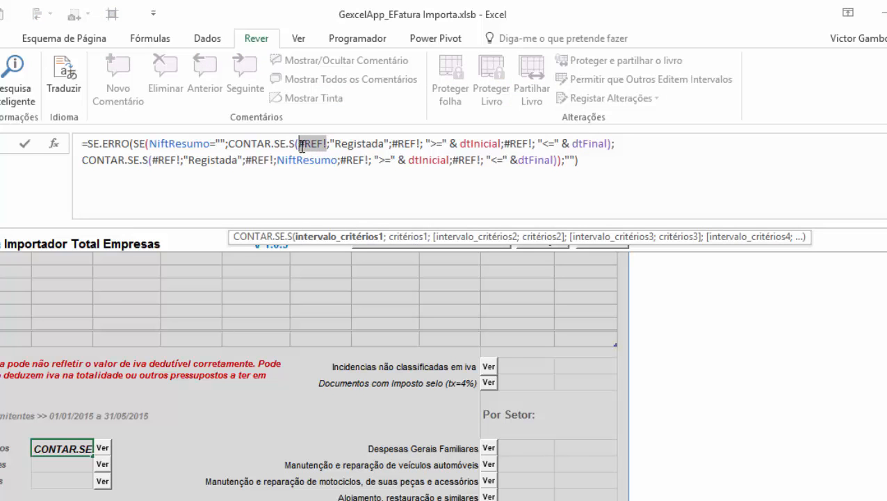
pyautogui.write('t')
pyautogui.press('Escape')
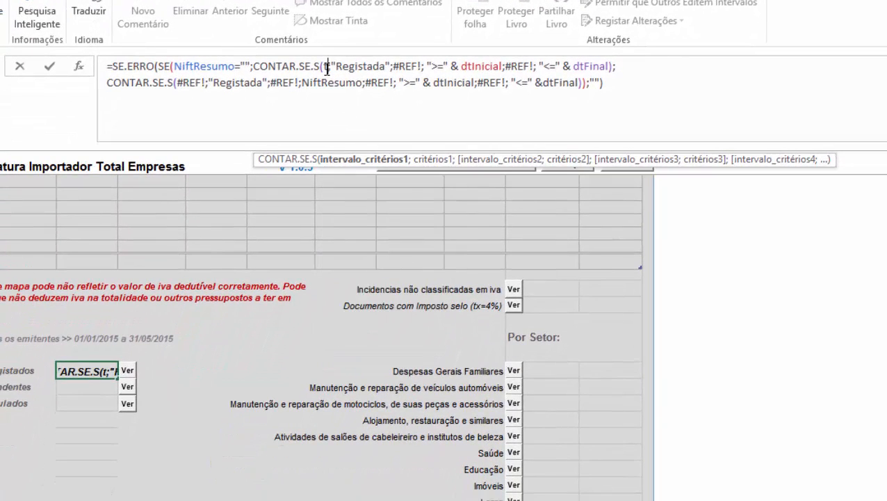
pyautogui.press('Escape')
# - Inspect the text copy of the registered-documents formula stored in cell E53, selecting its whole expression without changing it
pyautogui.click(99, 437)
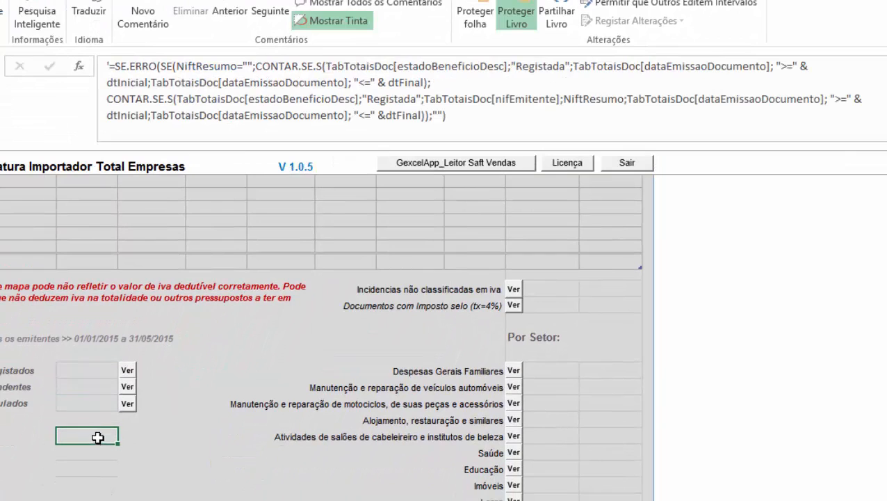
pyautogui.click(110, 64)
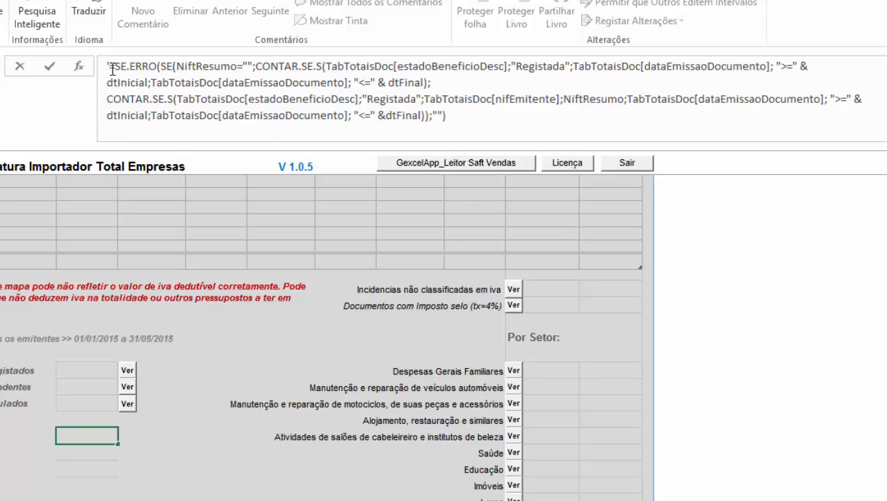
pyautogui.moveTo(110, 67); pyautogui.dragTo(506, 111)
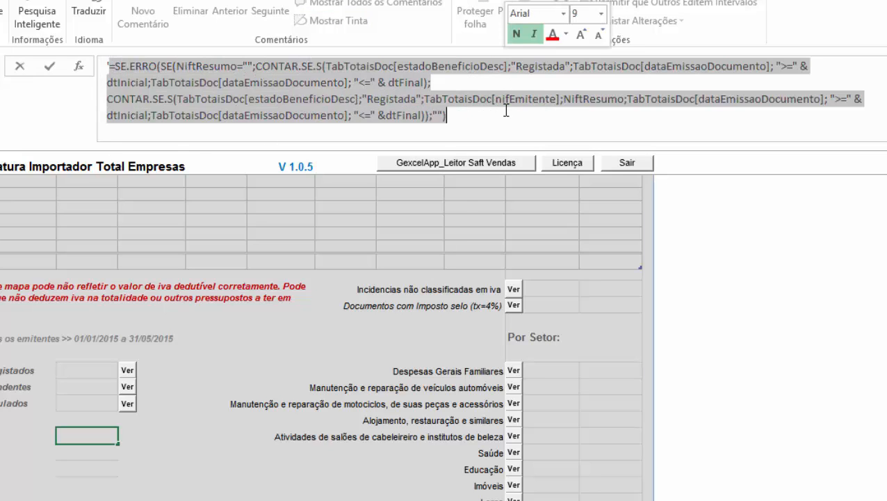
pyautogui.press('Escape')
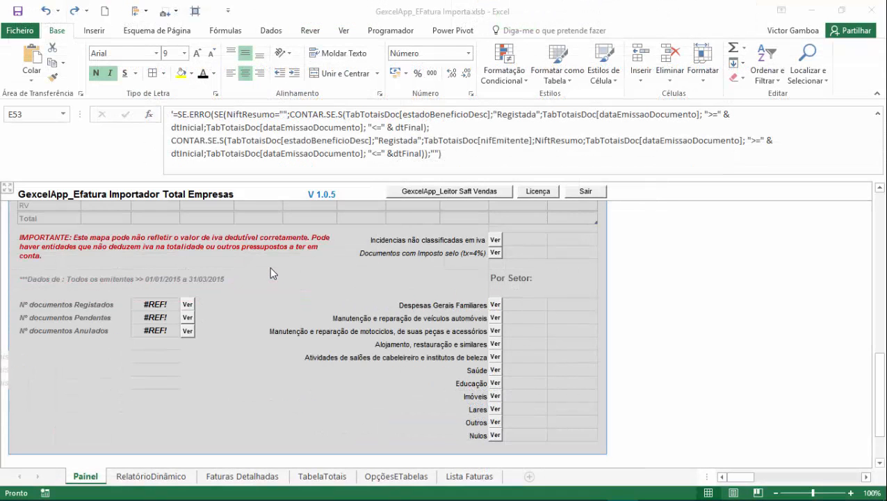
# - Load the entity Entidade Consultada, Lda through the Nome field of the Painel sheet
pyautogui.scroll(7, 271, 272)
pyautogui.scroll(6, 271, 264)
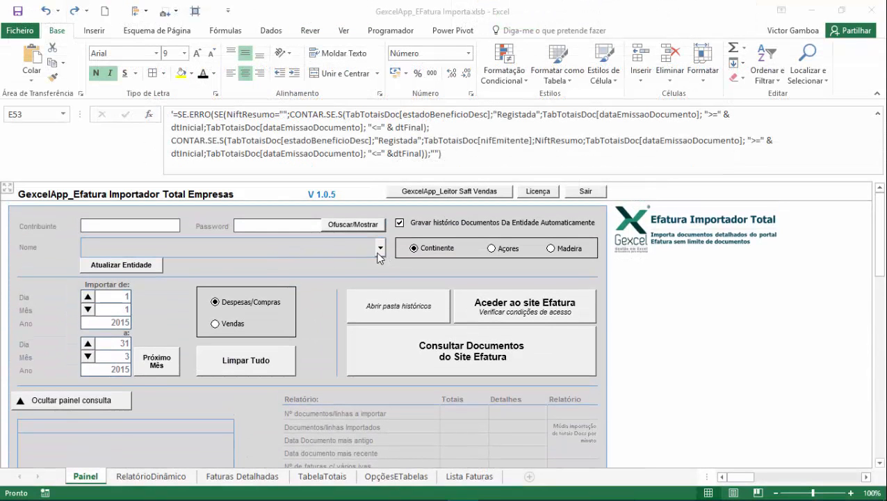
pyautogui.click(381, 249)
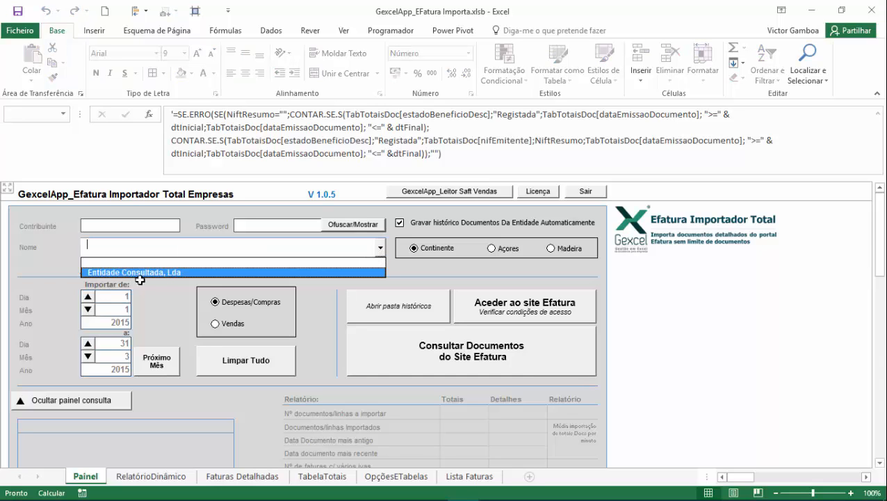
pyautogui.click(258, 270)
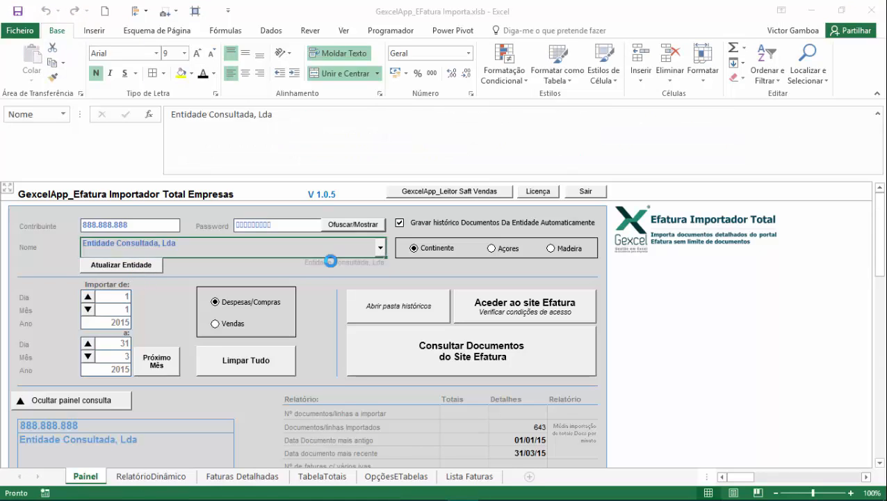
# - Review the summary map, the TabelaTotais table and the Nº documentos Registados formula for the loaded entity
pyautogui.scroll(-5, 326, 358)
pyautogui.scroll(-2, 356, 348)
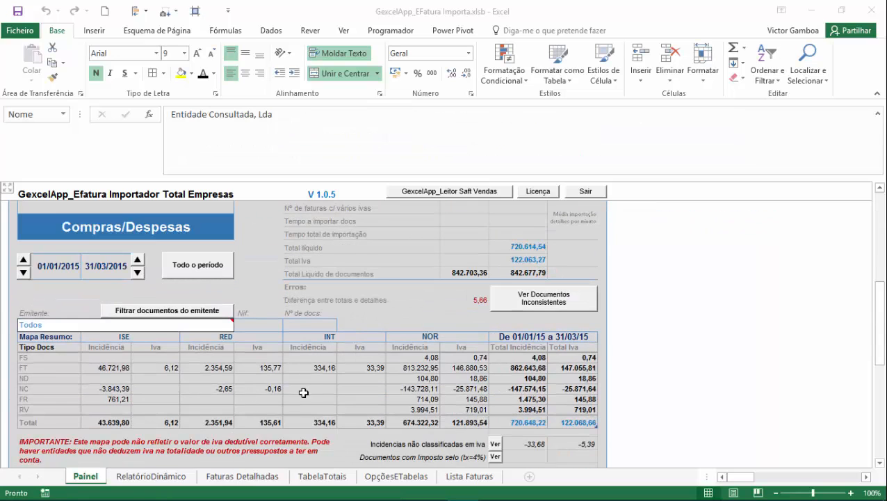
pyautogui.scroll(-2, 222, 381)
pyautogui.click(321, 476)
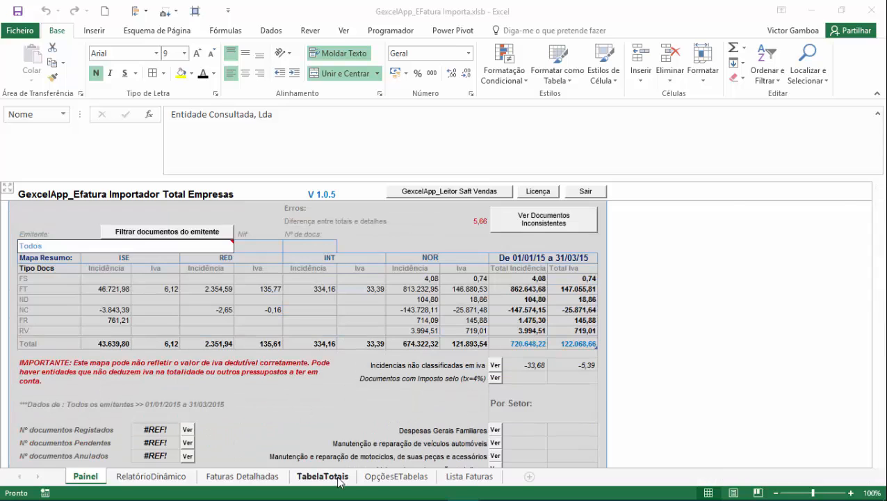
pyautogui.click(100, 254)
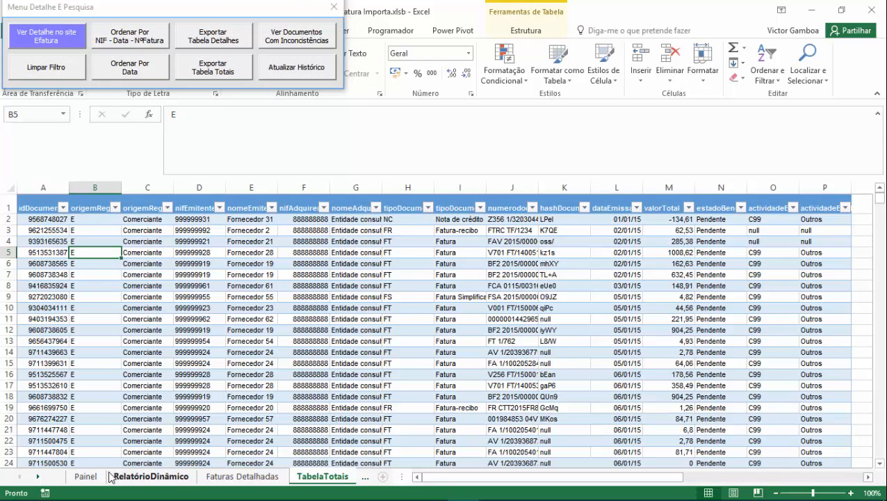
pyautogui.click(132, 477)
pyautogui.click(86, 476)
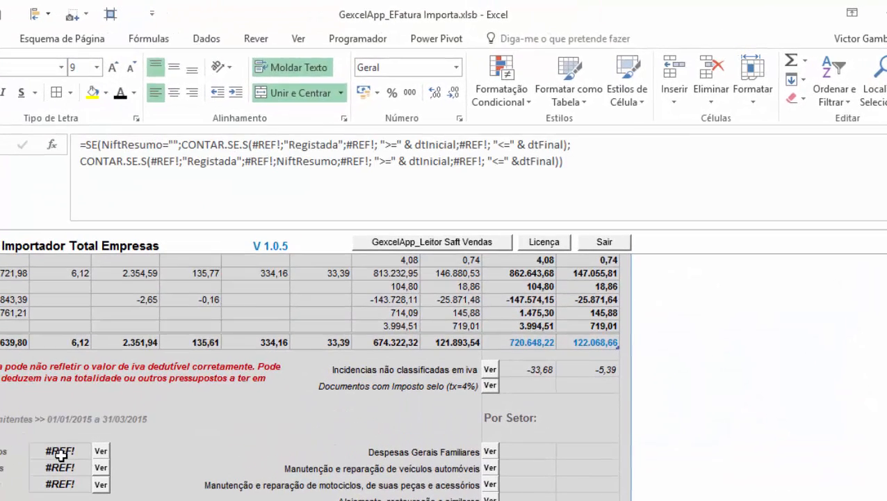
pyautogui.click(60, 452)
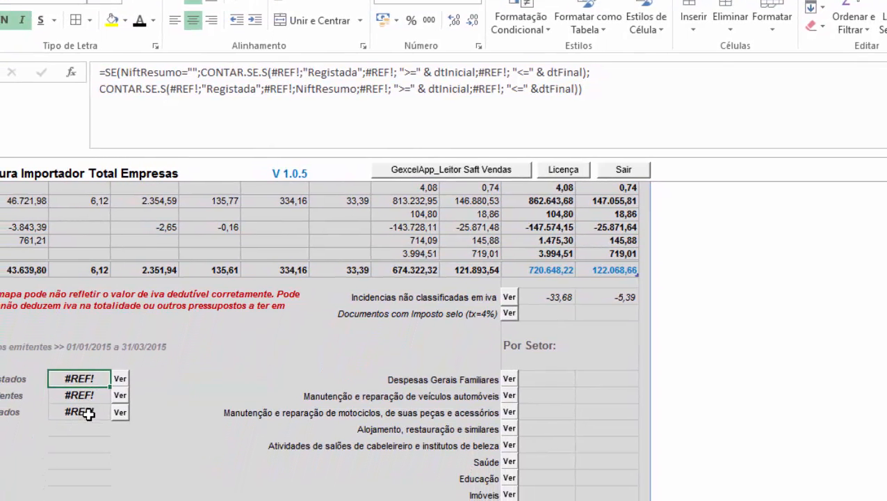
# - Replace the Nº documentos Registados formula with the SE/CONTAR.SE.S expression on TabTotaisDoc copied from the text formula in E53
pyautogui.click(82, 432)
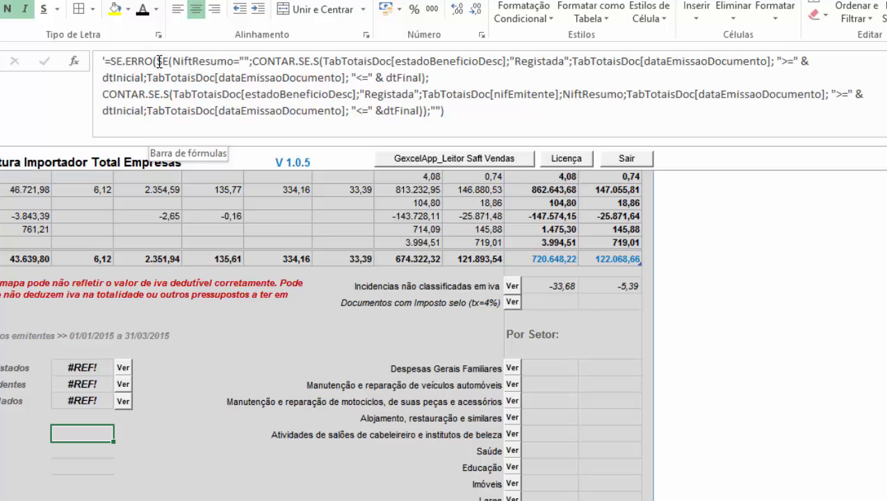
pyautogui.moveTo(159, 62); pyautogui.dragTo(427, 109)
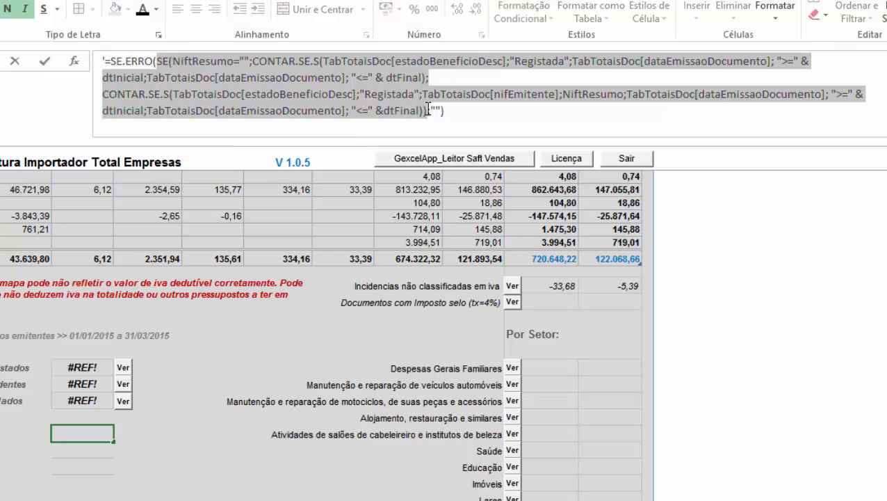
pyautogui.press('Escape')
pyautogui.click(83, 366)
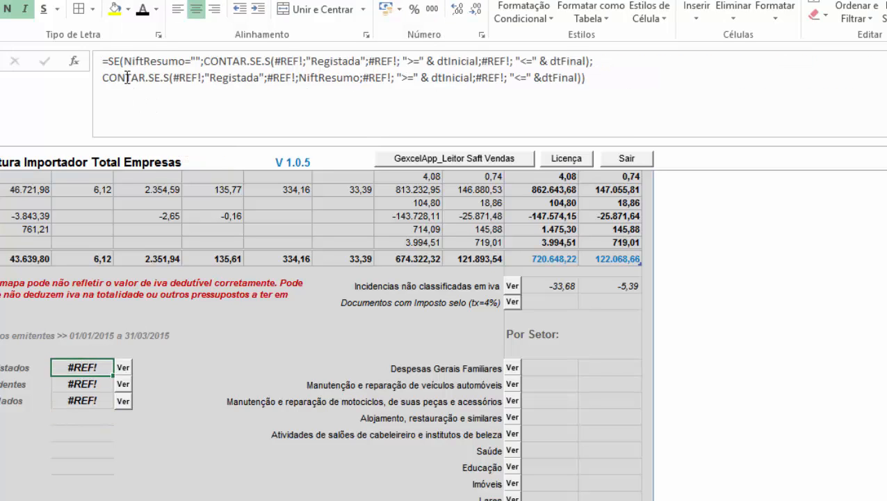
pyautogui.moveTo(111, 61); pyautogui.dragTo(593, 72)
pyautogui.write('SE(NiftResumo="";CONTAR.SE.S(TabTotaisDoc[estadoBeneficioDesc];"Registada";TabTotaisDoc[dataEmissaoDocumento]; ">=" & dtInicial; TabTotaisDoc[dataEmissaoDocumento]; "<=" & dtFinal); CONTAR.SE.S(TabTotaisDoc[estadoBeneficioDesc];"Registada";TabTotaisDoc[nifEmitente];NiftResumo;TabTotaisDoc[dataEmissaoDocumento]; ">=" & dtInicial; TabTotaisDoc[dataEmissaoDocumento]; "<=" &dtFinal))')
pyautogui.press('Tab')
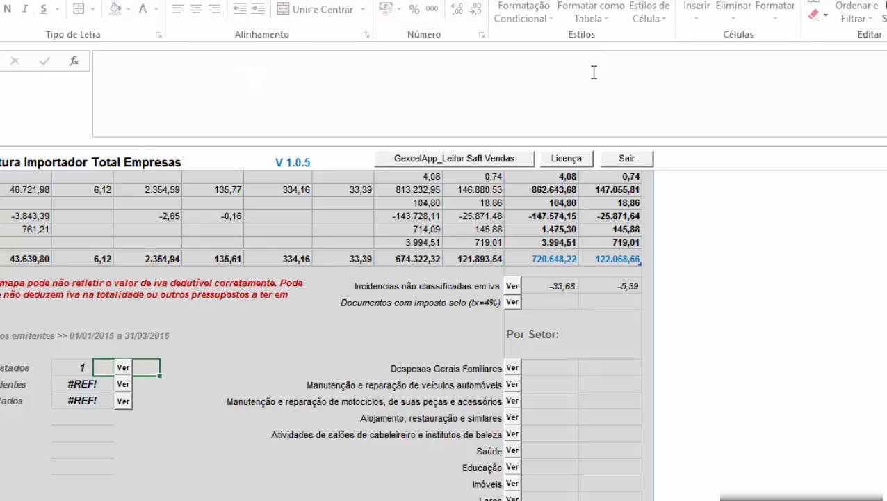
# - Examine the TabTotaisDoc[estadoBeneficioDesc] and TabTotaisDoc[nifEmitente] references within the Nº documentos Registados formula
pyautogui.click(94, 372)
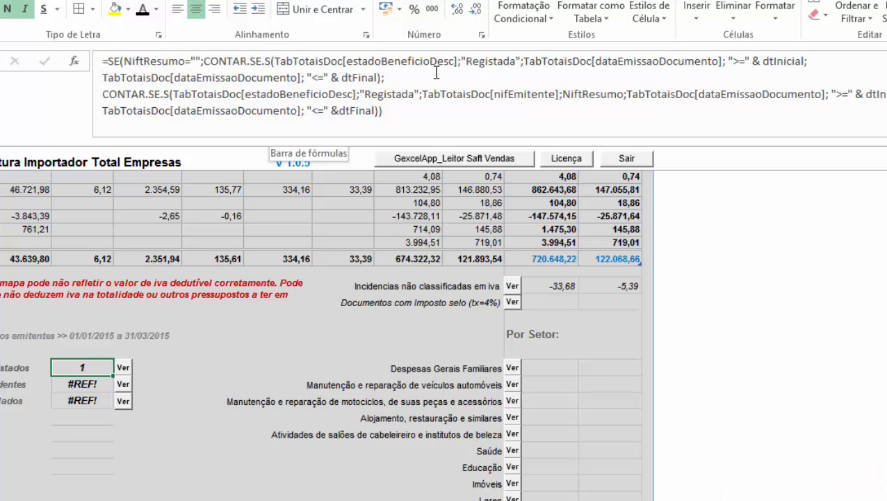
pyautogui.moveTo(458, 61); pyautogui.dragTo(409, 59)
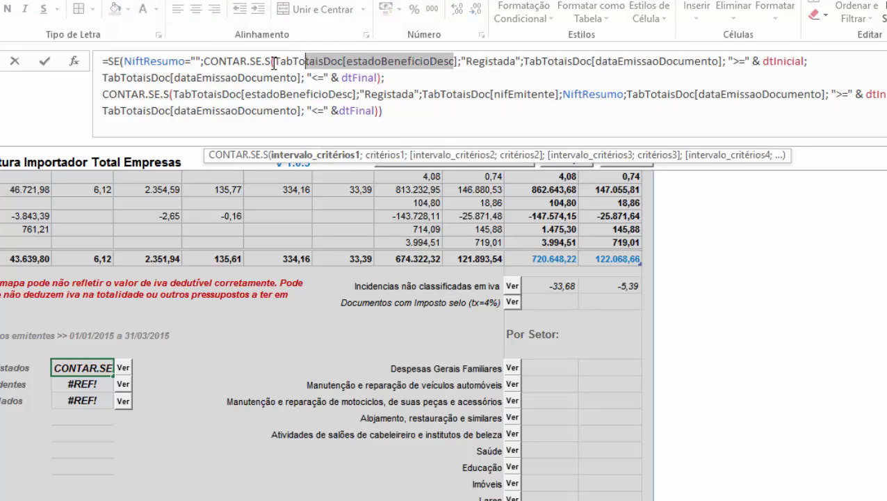
pyautogui.moveTo(274, 62); pyautogui.dragTo(461, 62)
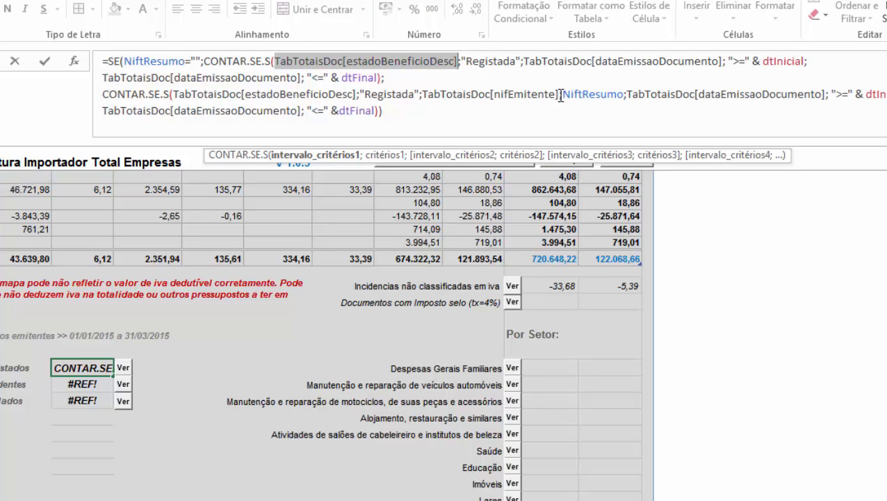
pyautogui.moveTo(560, 94); pyautogui.dragTo(422, 94)
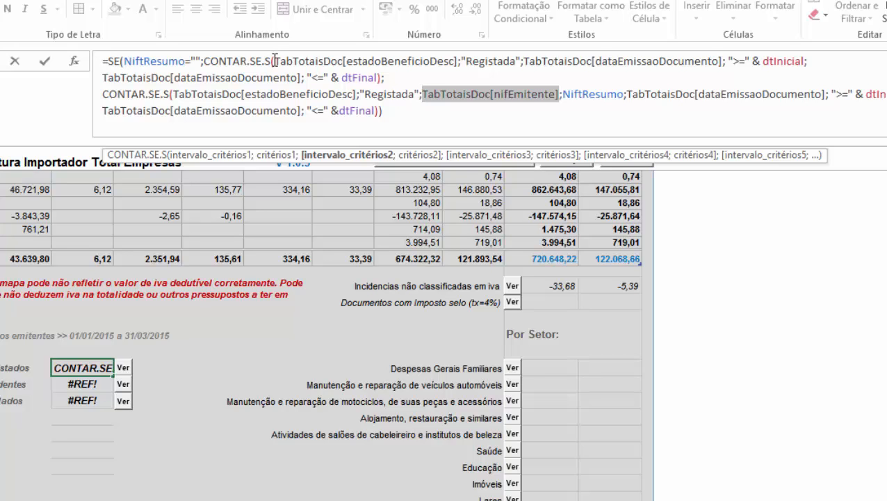
pyautogui.click(275, 60)
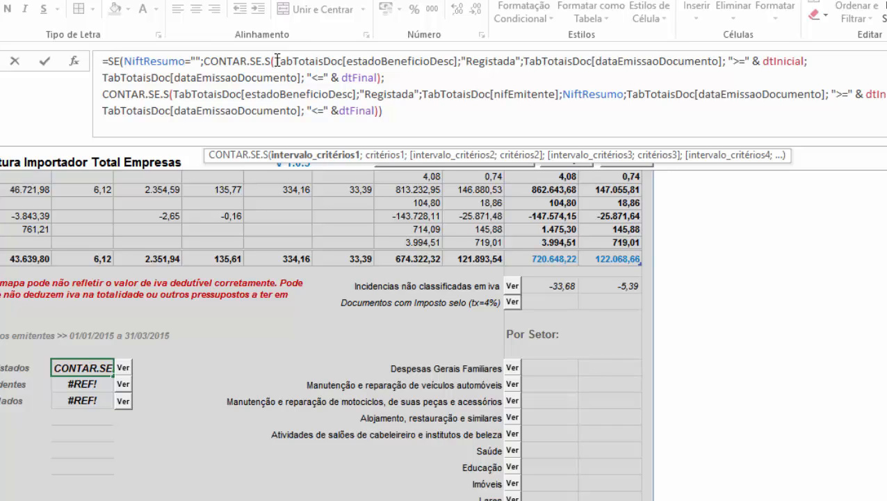
pyautogui.moveTo(275, 61); pyautogui.dragTo(455, 57)
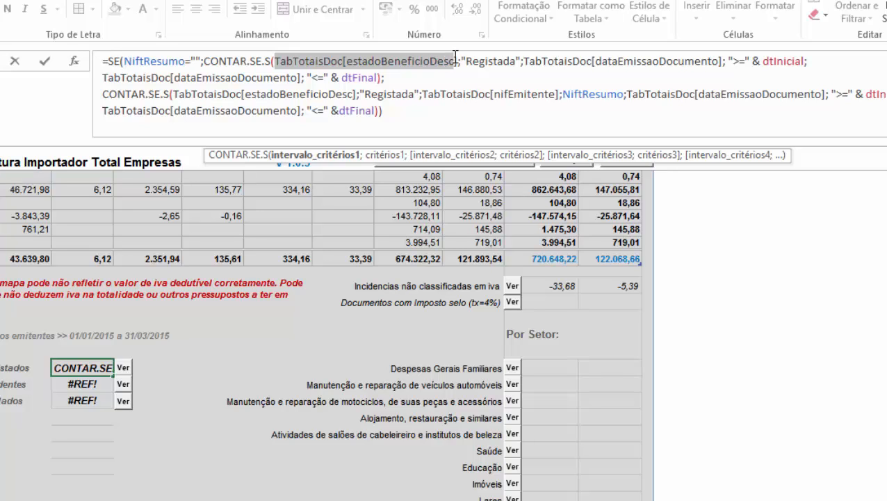
# - Wrap TabTotaisDoc[estadoBeneficioDesc] in the first CONTAR.SE.S as INDIRETO("TabTotaisDoc[estadoBeneficioDesc]")
pyautogui.click(274, 60)
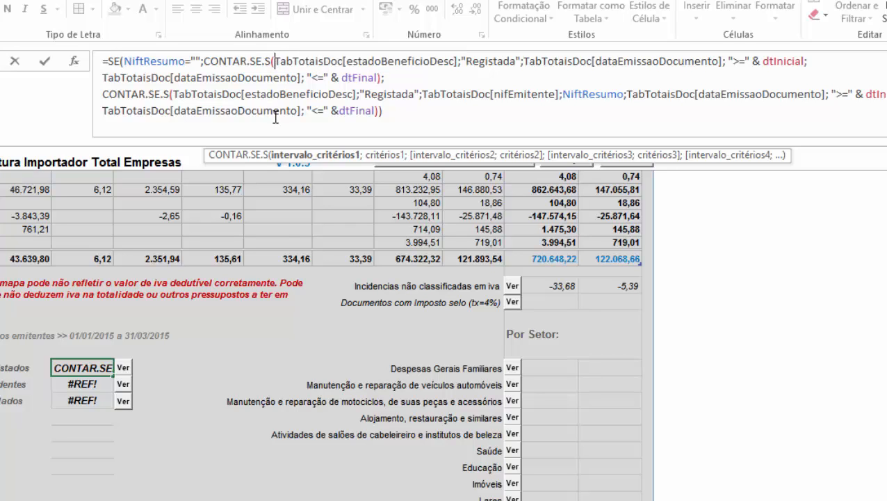
pyautogui.write('ind')
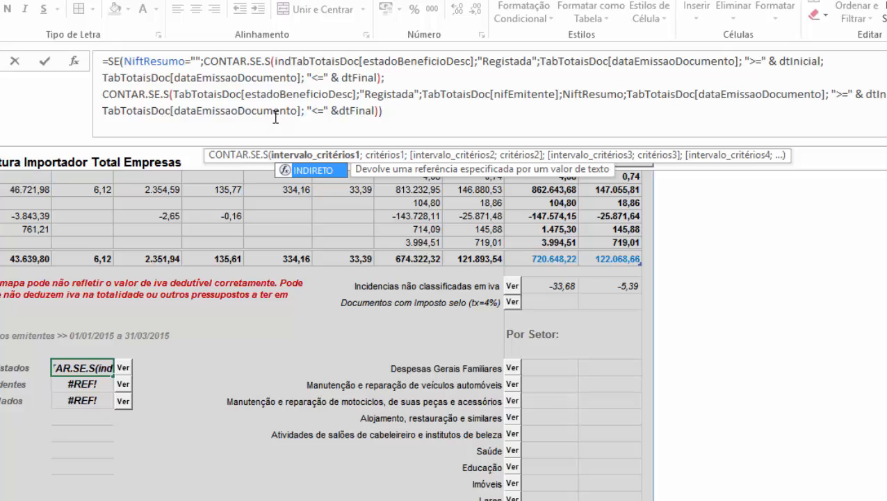
pyautogui.write('ire')
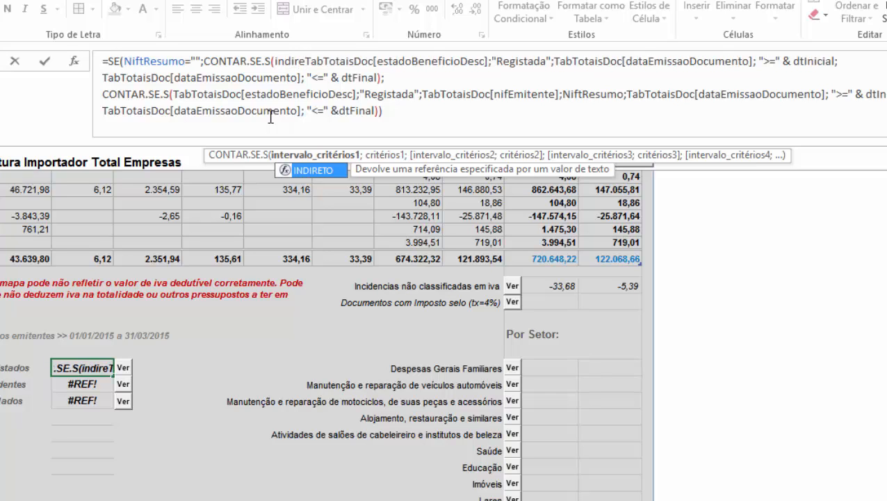
pyautogui.doubleClick(303, 170)
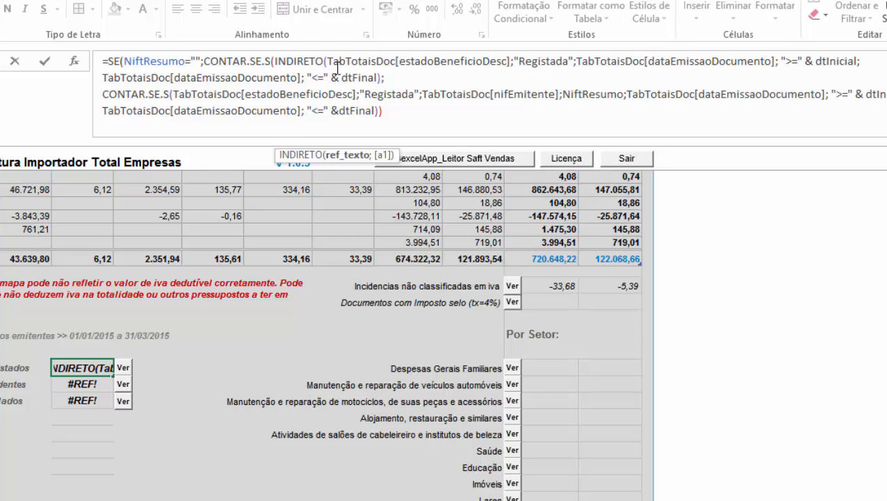
pyautogui.moveTo(329, 61); pyautogui.dragTo(509, 54)
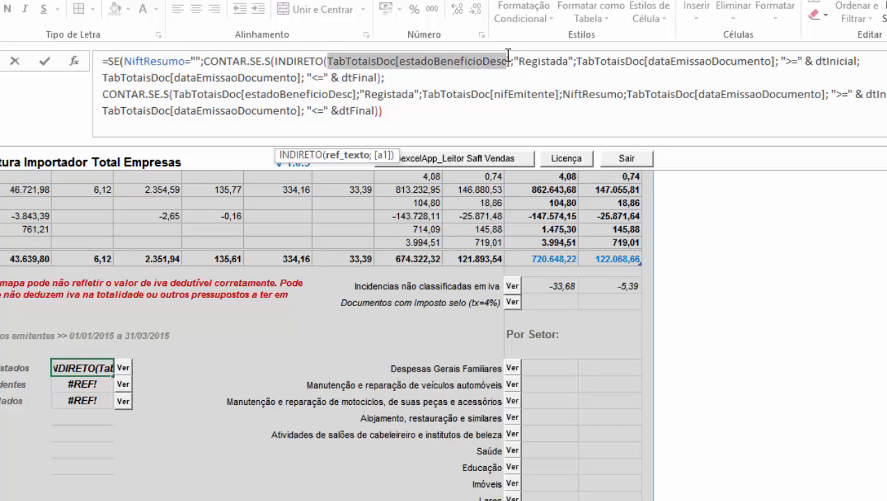
pyautogui.click(327, 61)
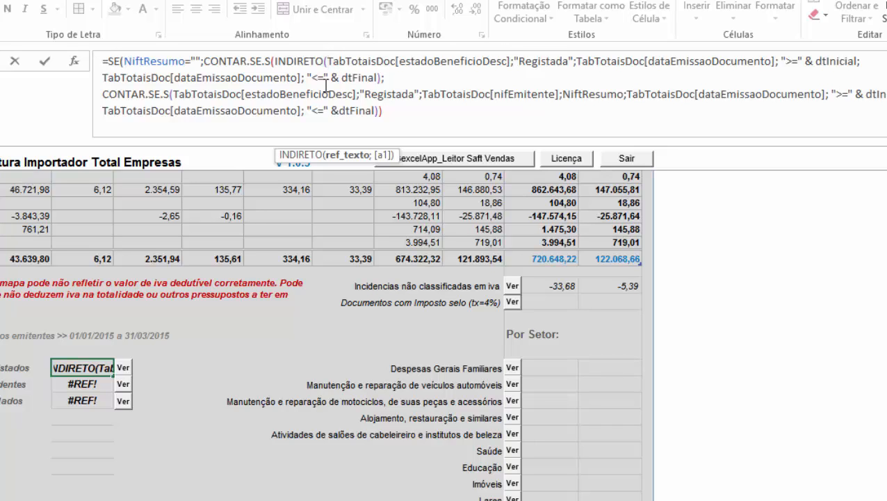
pyautogui.write('"')
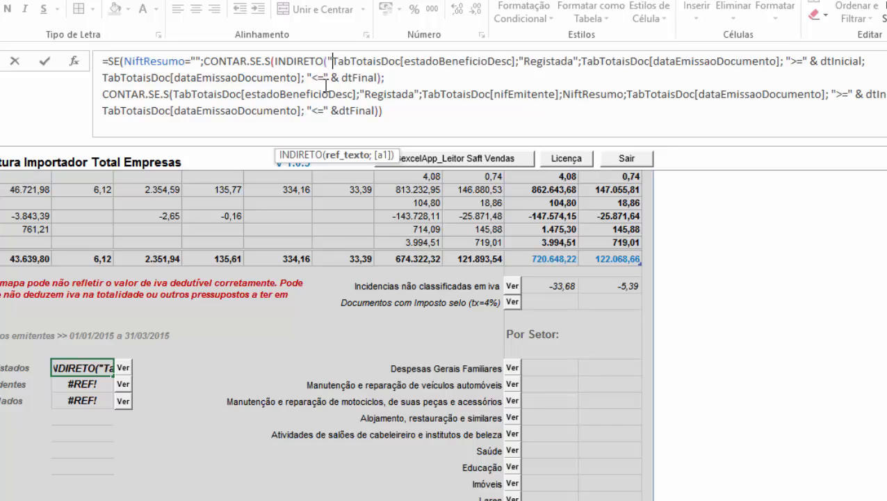
pyautogui.click(515, 61)
pyautogui.write('""')
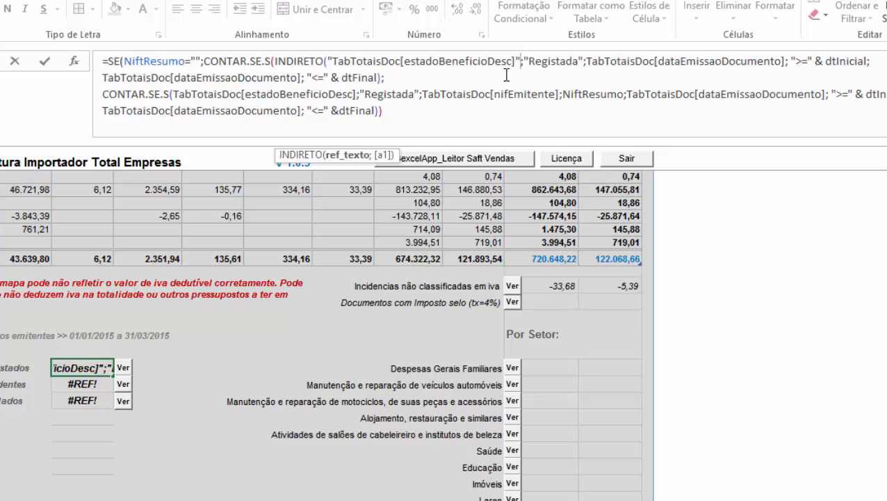
pyautogui.write(')')
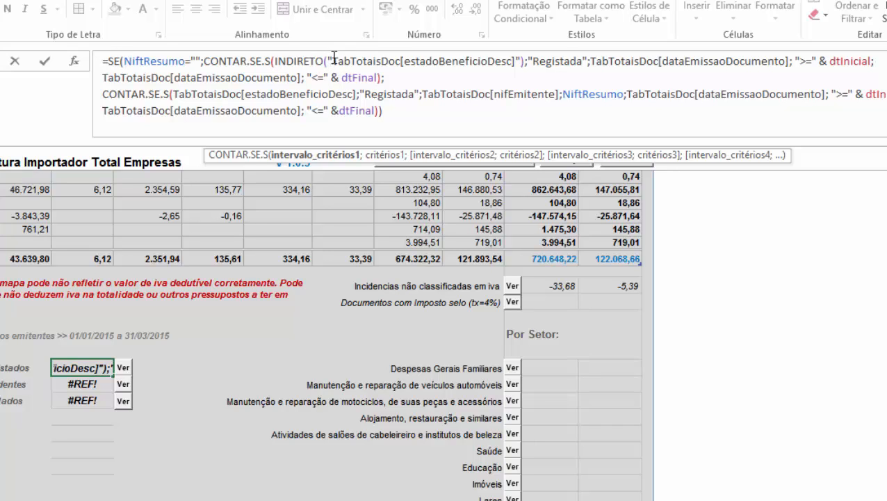
pyautogui.moveTo(330, 59); pyautogui.dragTo(523, 58)
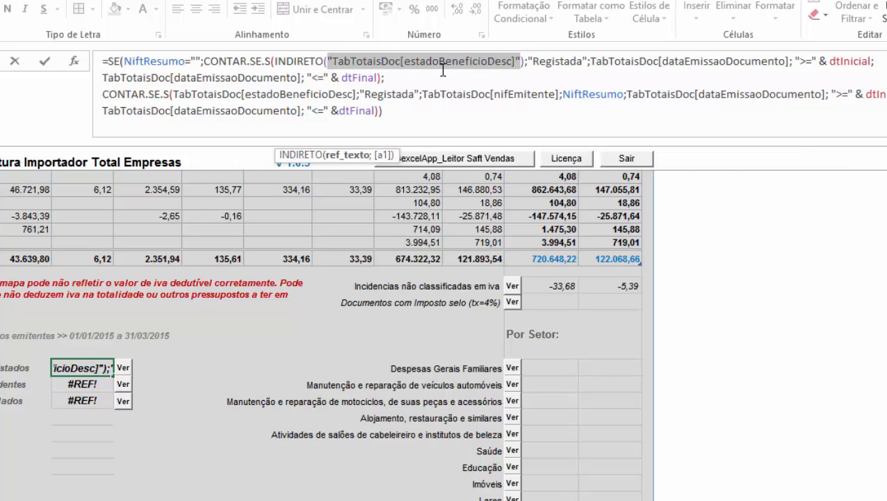
pyautogui.click(528, 61)
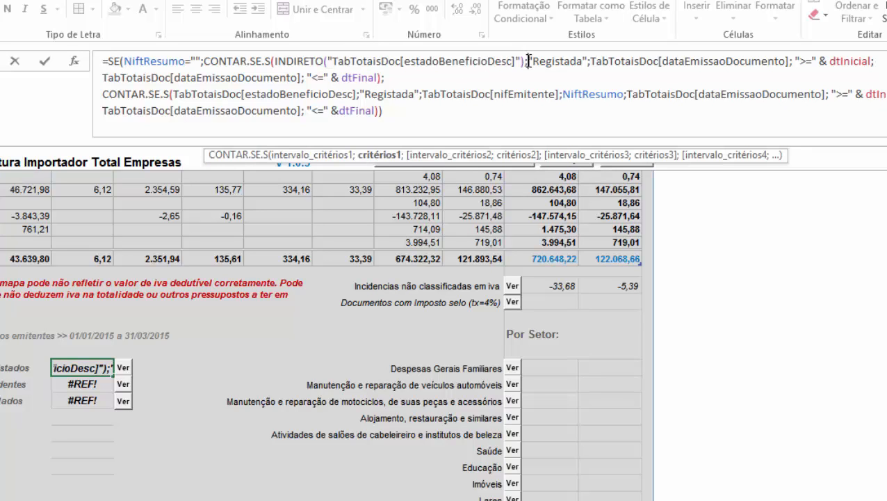
# - Wrap both TabTotaisDoc[dataEmissaoDocumento] ranges of the first CONTAR.SE.S in INDIRETO, with each reference quoted as text
pyautogui.click(592, 61)
pyautogui.write('ind')
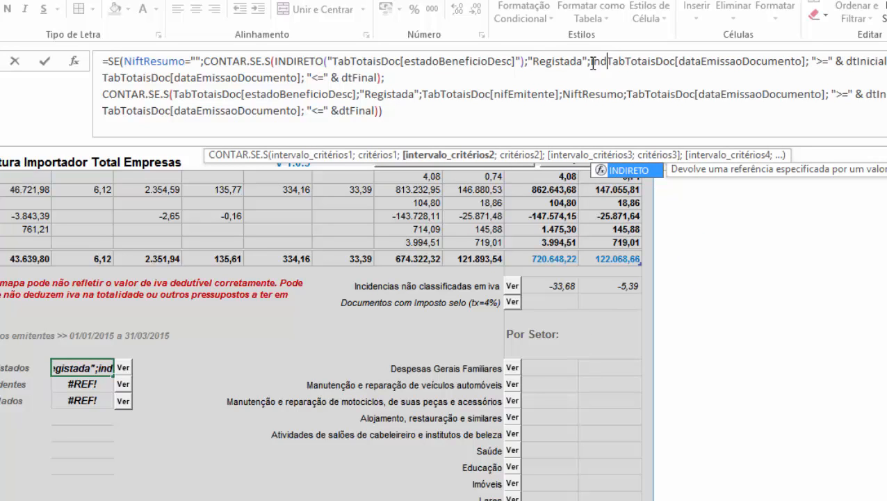
pyautogui.doubleClick(632, 170)
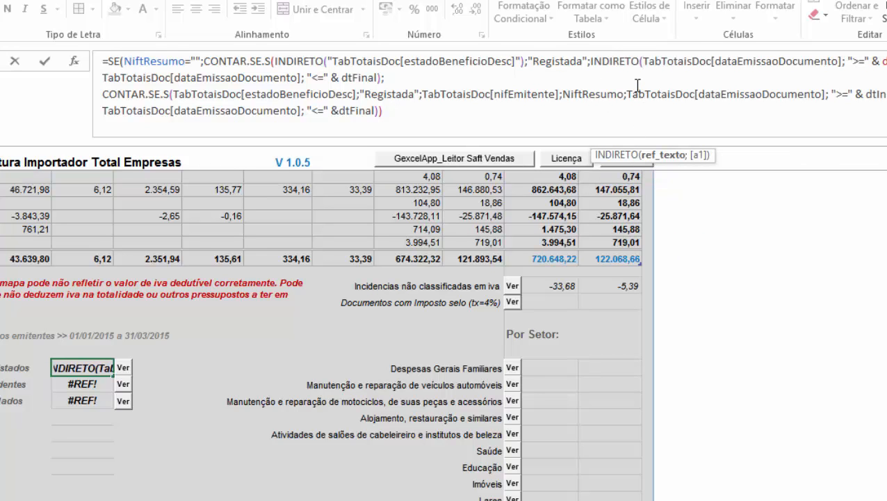
pyautogui.write('"')
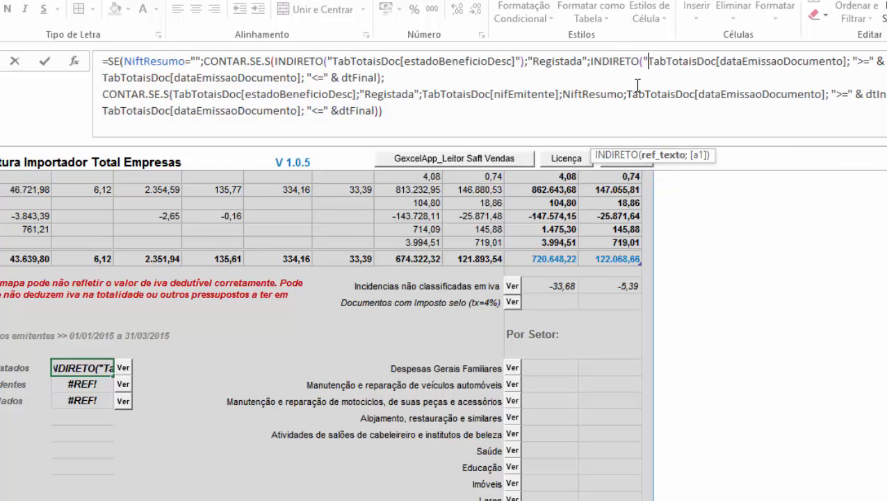
pyautogui.click(848, 61)
pyautogui.write('")')
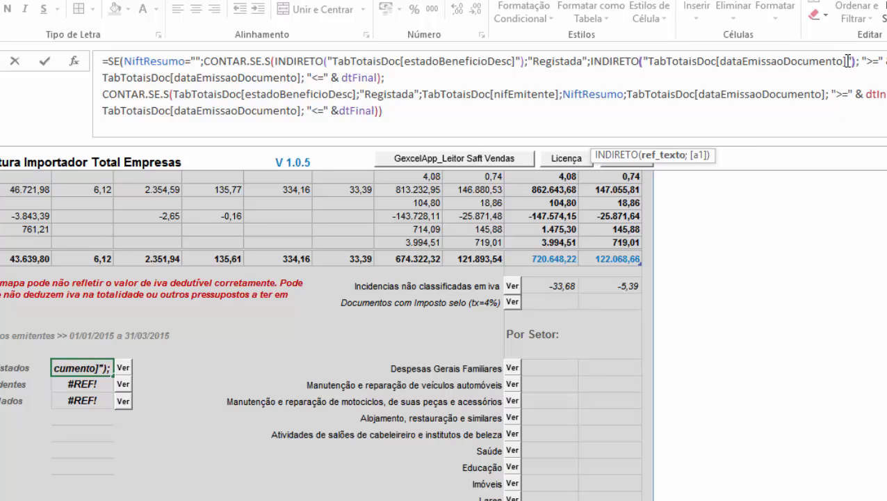
pyautogui.click(104, 77)
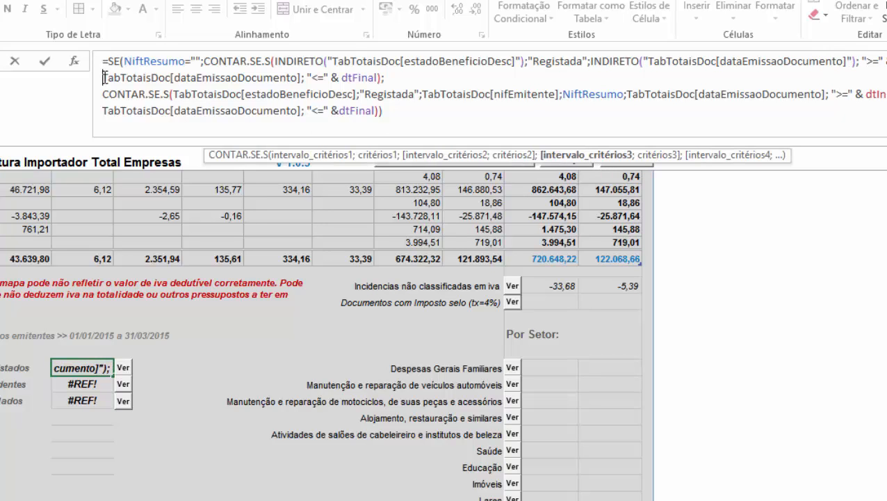
pyautogui.write('Inicial; indireto("')
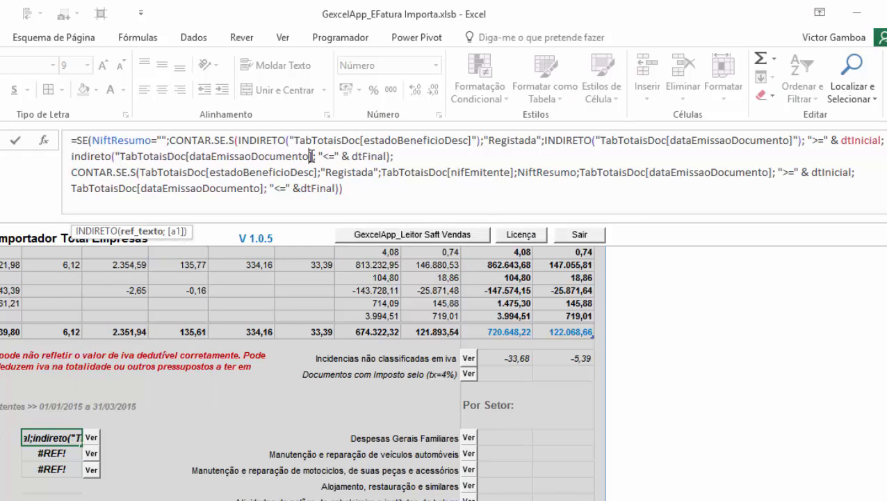
pyautogui.click(311, 156)
pyautogui.write('")')
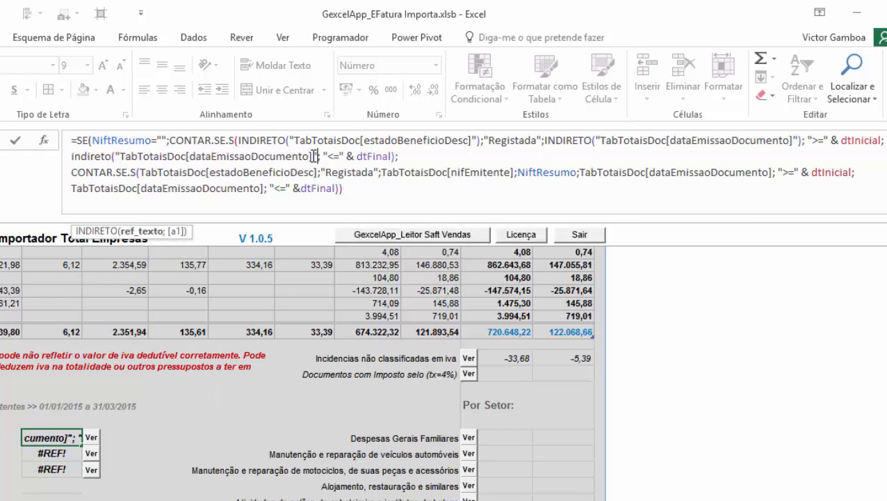
# - Convert the estadoBeneficioDesc range of the second CONTAR.SE.S to INDIRETO("TabTotaisDoc[estadoBeneficioDesc]")
pyautogui.click(139, 171)
pyautogui.write('ind')
pyautogui.press('Tab')
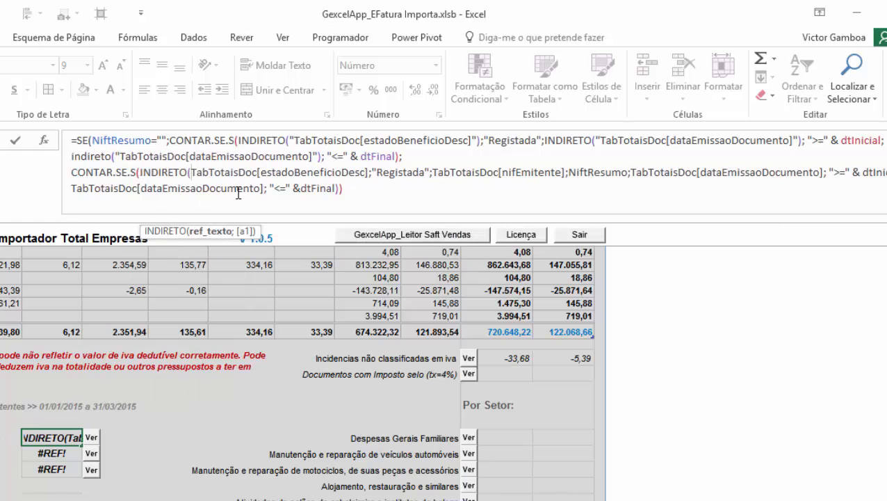
pyautogui.write('"')
pyautogui.click(373, 172)
pyautogui.write('")')
# - Convert the nifEmitente range of the second CONTAR.SE.S to INDIRETO("TabTotaisDoc[nifEmitente]")
pyautogui.click(445, 172)
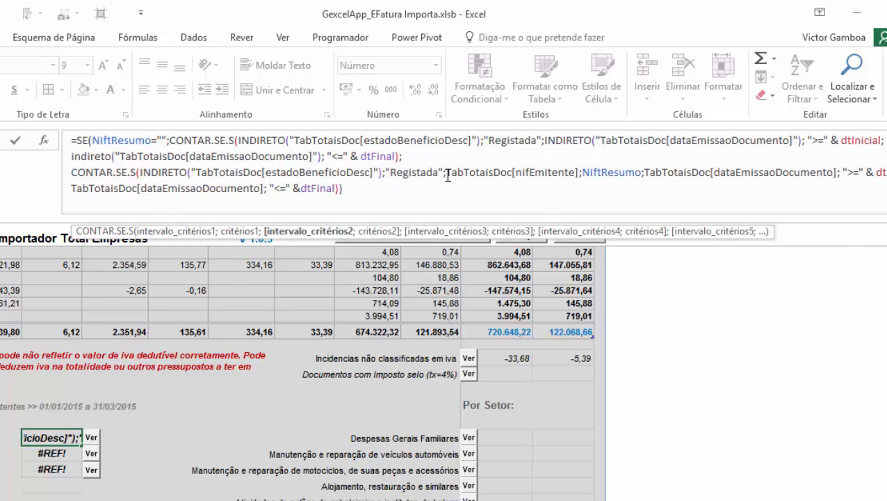
pyautogui.write('indir')
pyautogui.press('Tab')
pyautogui.write('"')
pyautogui.click(633, 172)
pyautogui.write('")')
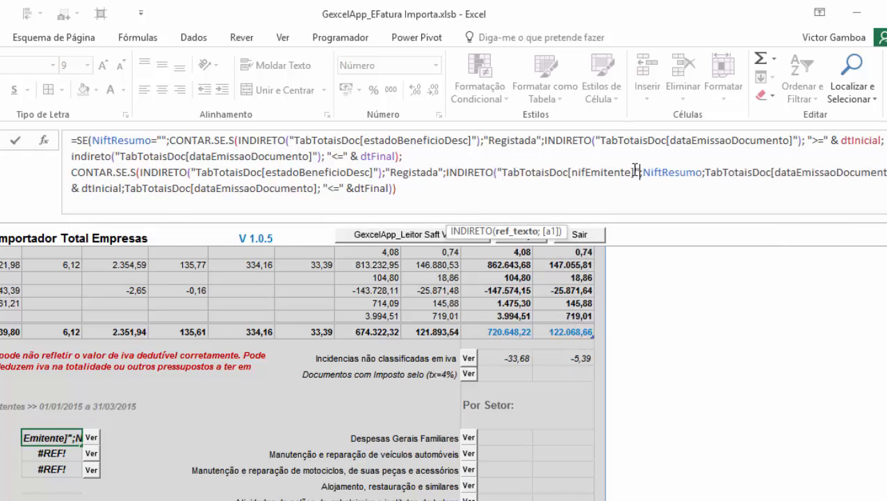
# - Enclose the dataEmissaoDocumento range compared with dtInicial in the second CONTAR.SE.S as INDIRETO("TabTotaisDoc[dataEmissaoDocumento]")
pyautogui.click(709, 171)
pyautogui.write('indi')
pyautogui.press('Tab')
pyautogui.write('"')
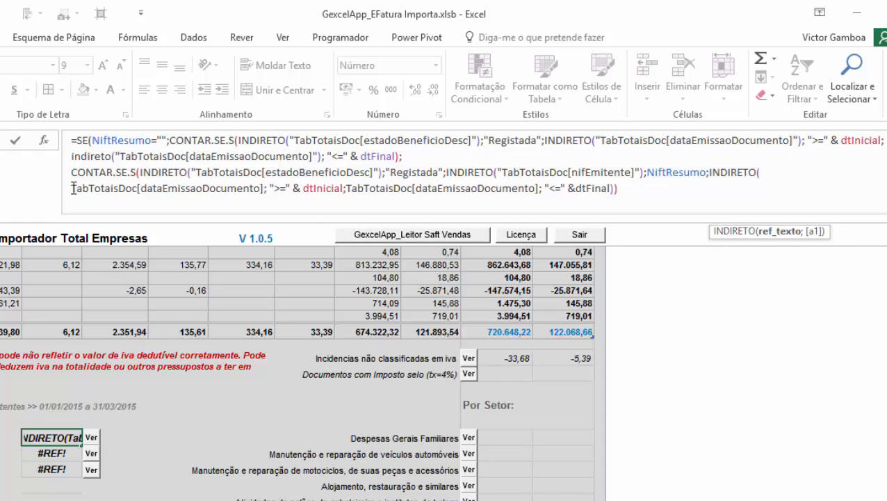
pyautogui.click(266, 188)
pyautogui.write('")')
# - Wrap the last dataEmissaoDocumento range, compared with dtFinal, as INDIRETO("TabTotaisDoc[dataEmissaoDocumento]") and commit the formula
pyautogui.click(359, 188)
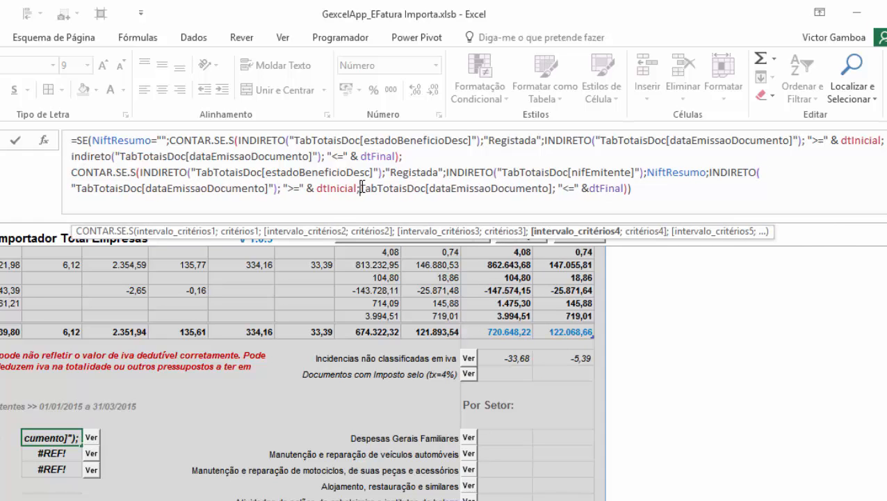
pyautogui.write('ind')
pyautogui.press('Tab')
pyautogui.write('"')
pyautogui.click(608, 188)
pyautogui.write('")')
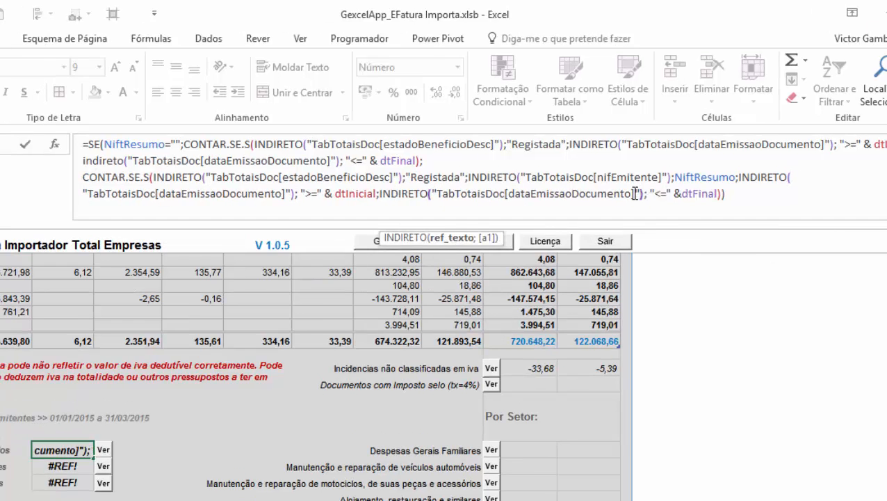
pyautogui.press('Tab')
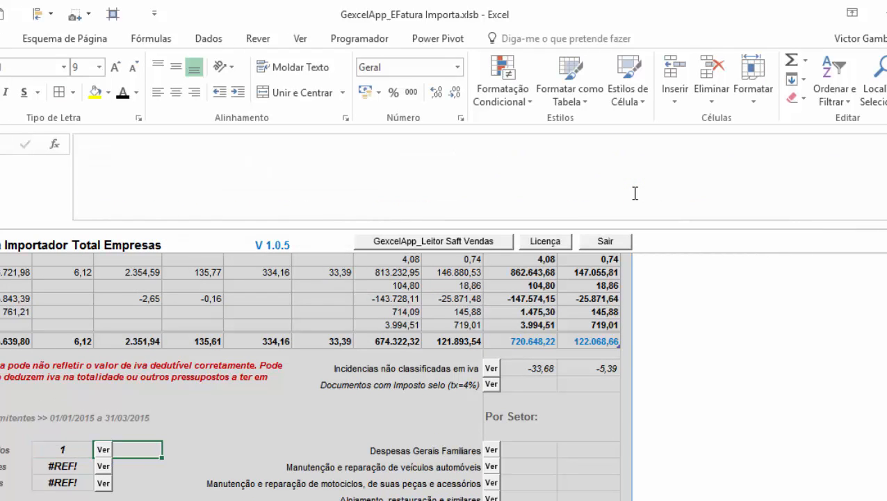
# - Inspect the quoted TabTotaisDoc[estadoBeneficioDesc] text inside the first INDIRETO of the Nº documentos Registados formula
pyautogui.press('Left')
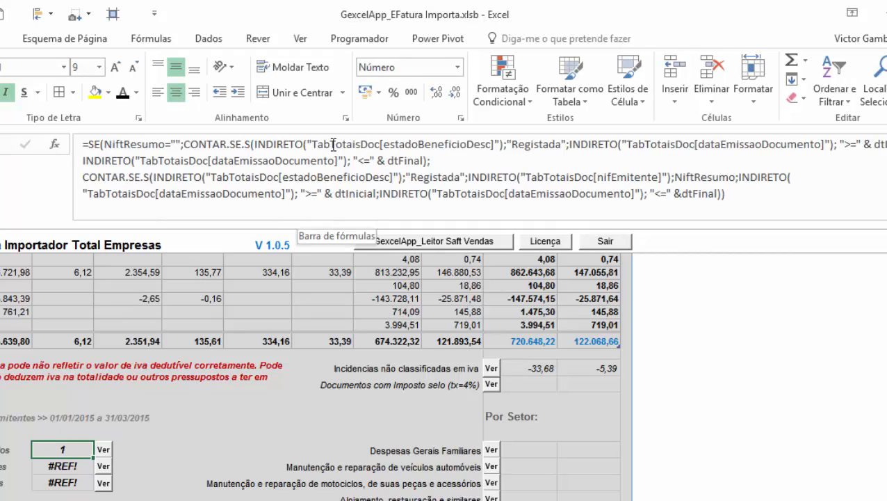
pyautogui.moveTo(311, 144); pyautogui.dragTo(492, 144)
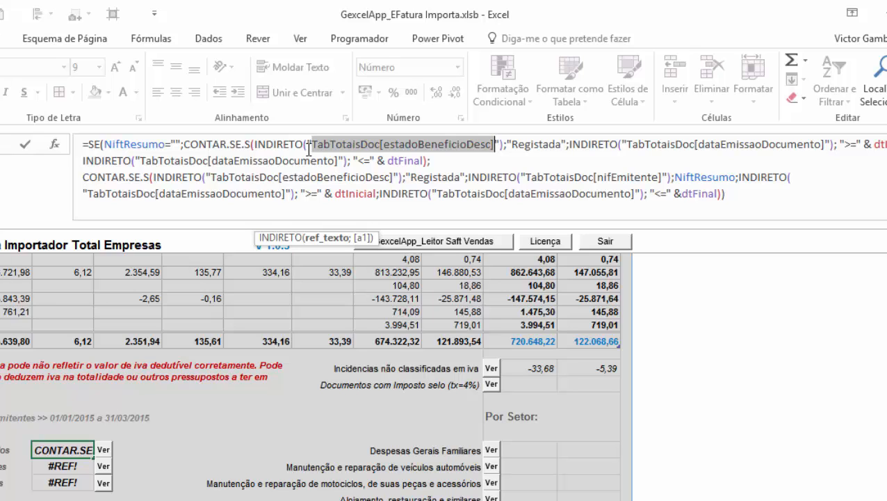
pyautogui.press('Escape')
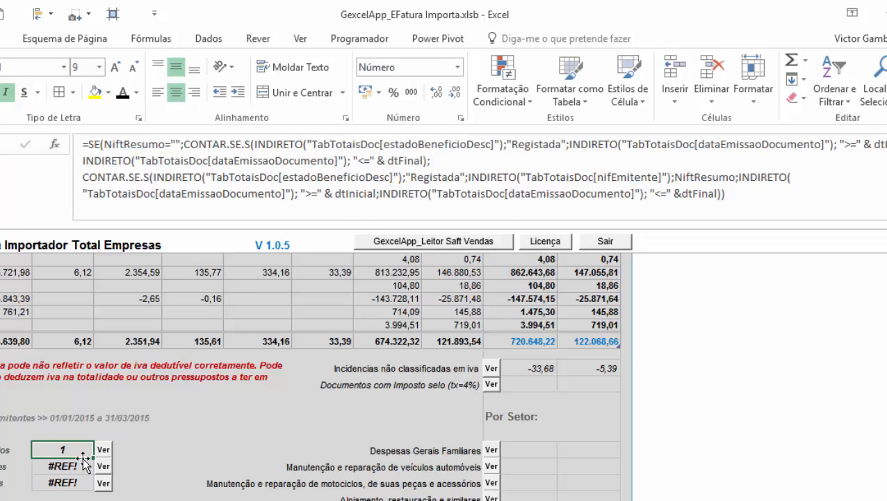
pyautogui.moveTo(314, 143); pyautogui.dragTo(472, 143)
pyautogui.click(314, 143)
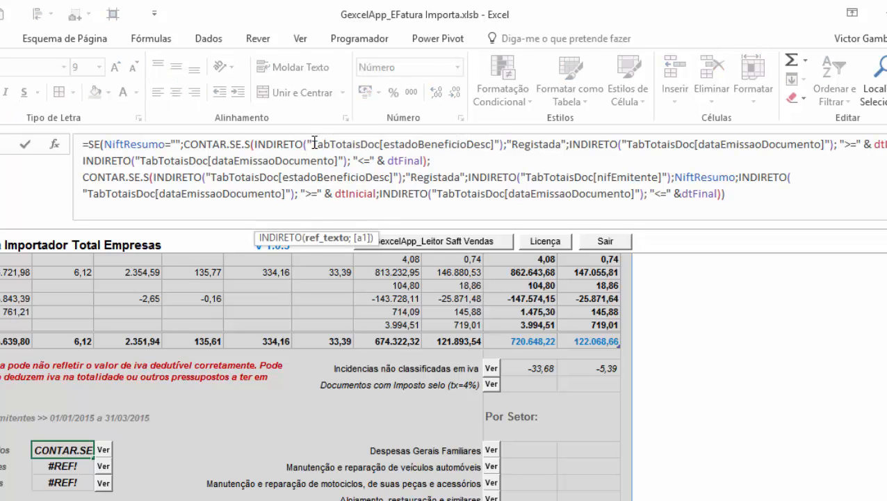
# - Check the opening quotation mark and the quoted text of the first INDIRETO references in the Nº documentos Registados formula, and close it
pyautogui.moveTo(314, 143)
pyautogui.mouseDown()
pyautogui.moveTo(499, 143)
pyautogui.moveTo(318, 138)
pyautogui.moveTo(255, 146)
pyautogui.moveTo(304, 145)
pyautogui.mouseUp()
pyautogui.click(311, 160)
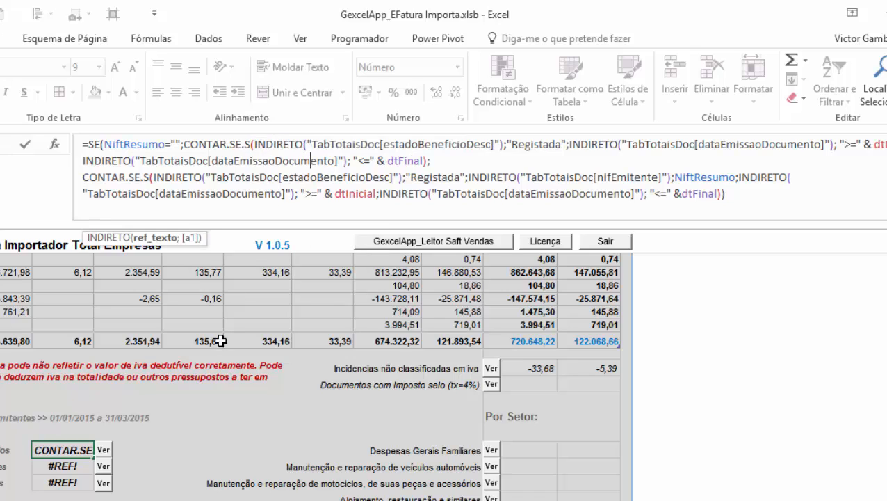
pyautogui.press('Tab')
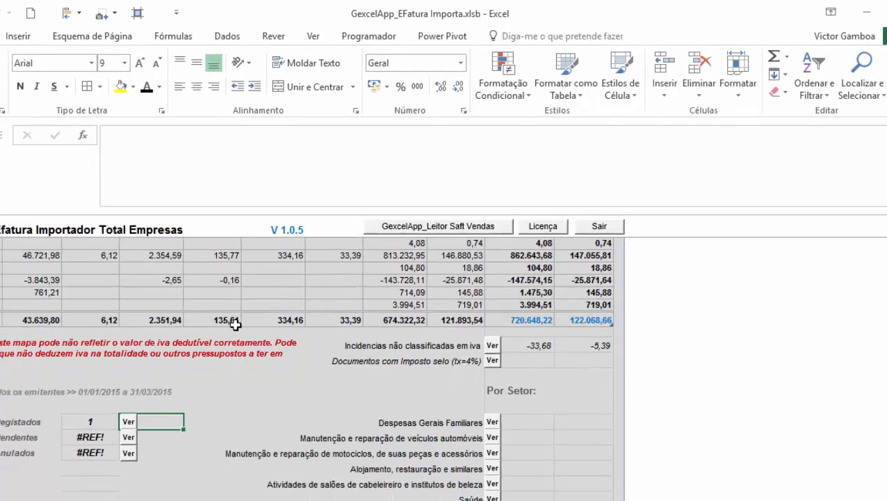
# - Clear all imported data with Limpar Tudo, check the TabelaTotais sheet and return to the Painel sheet
pyautogui.scroll(6, 222, 304)
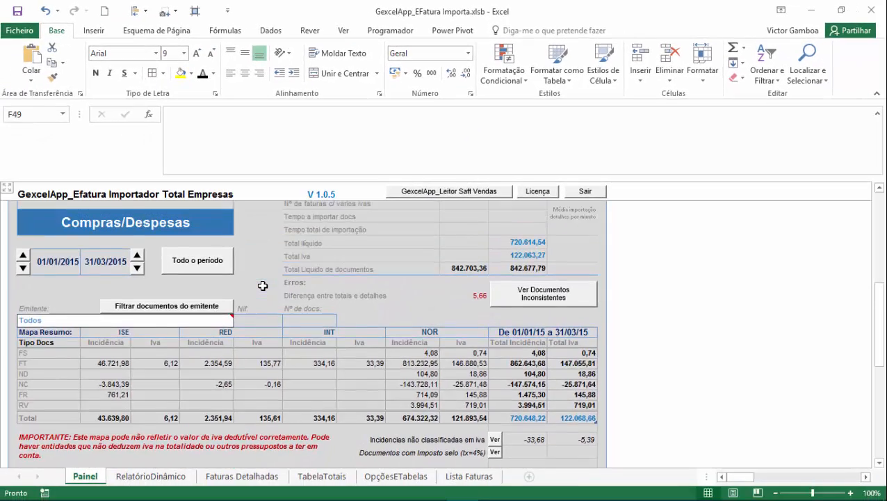
pyautogui.scroll(3, 265, 257)
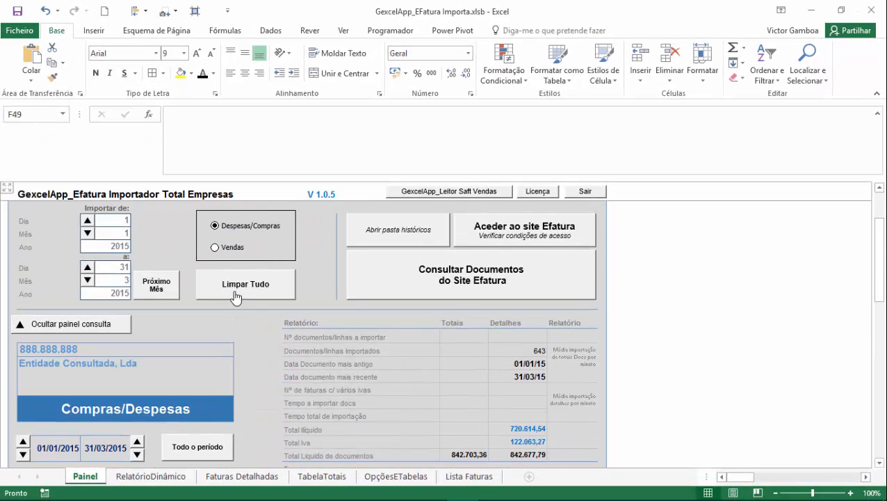
pyautogui.click(251, 295)
pyautogui.scroll(-6, 271, 347)
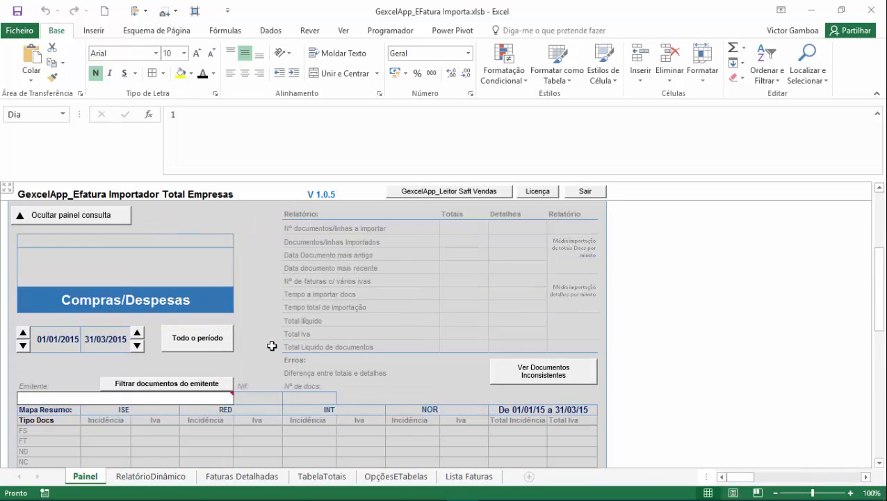
pyautogui.click(321, 475)
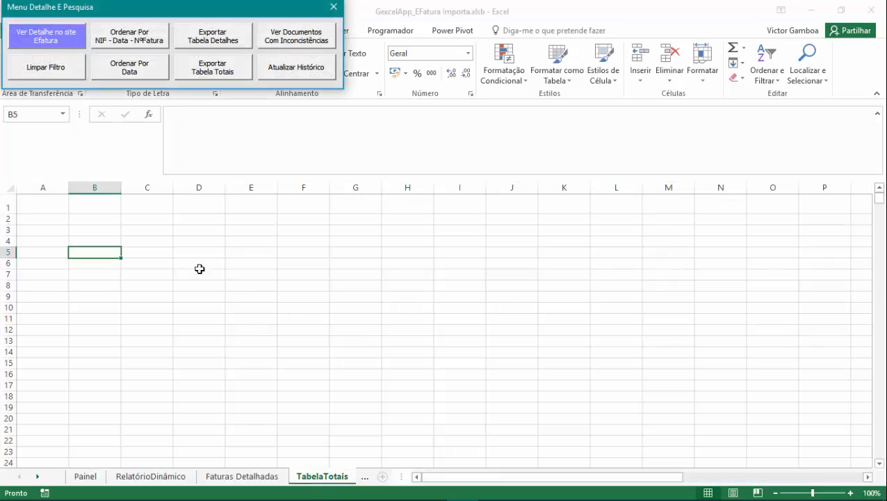
pyautogui.click(96, 477)
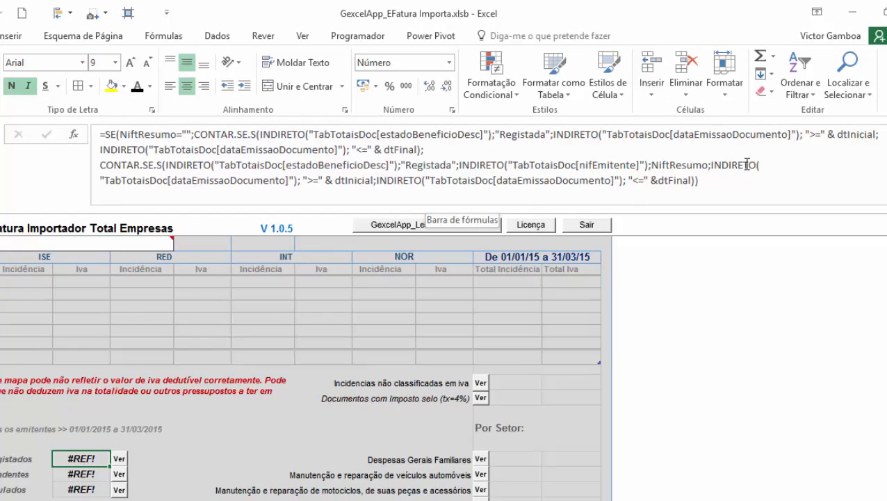
# - Wrap the whole Nº documentos Registados formula in SE.ERRO with "" as the error value and commit it
pyautogui.click(108, 137)
pyautogui.write('se.e')
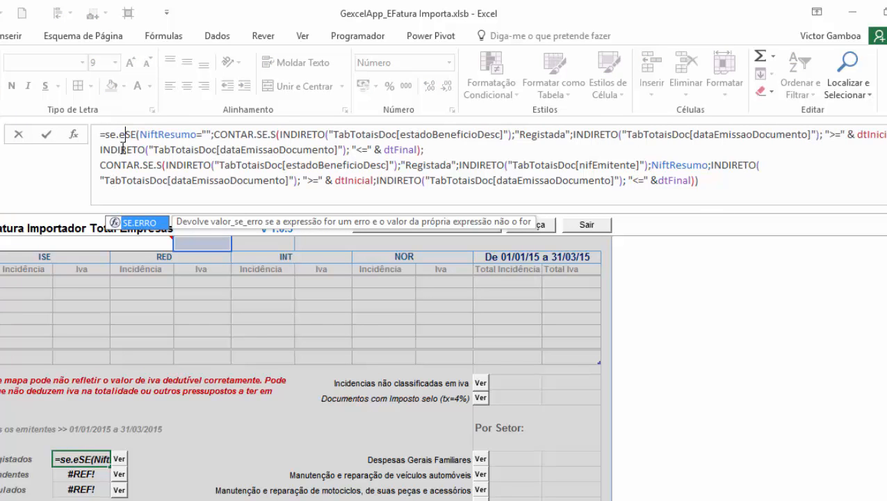
pyautogui.doubleClick(145, 222)
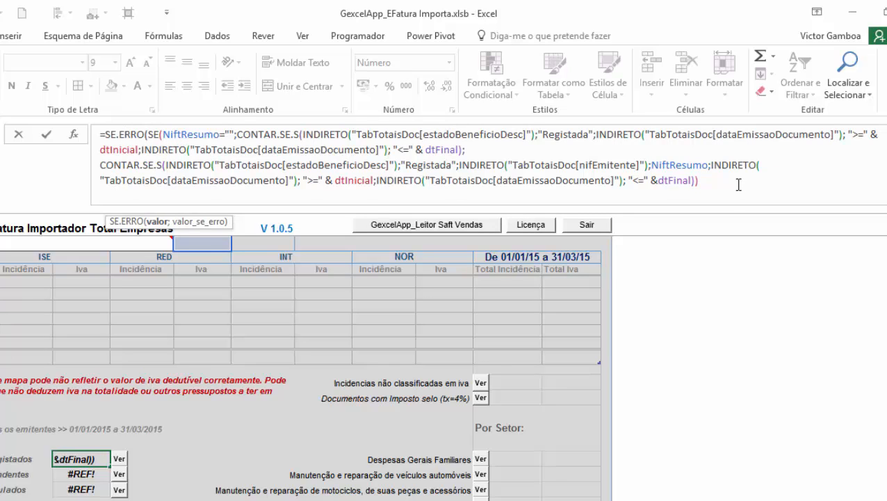
pyautogui.write(';')
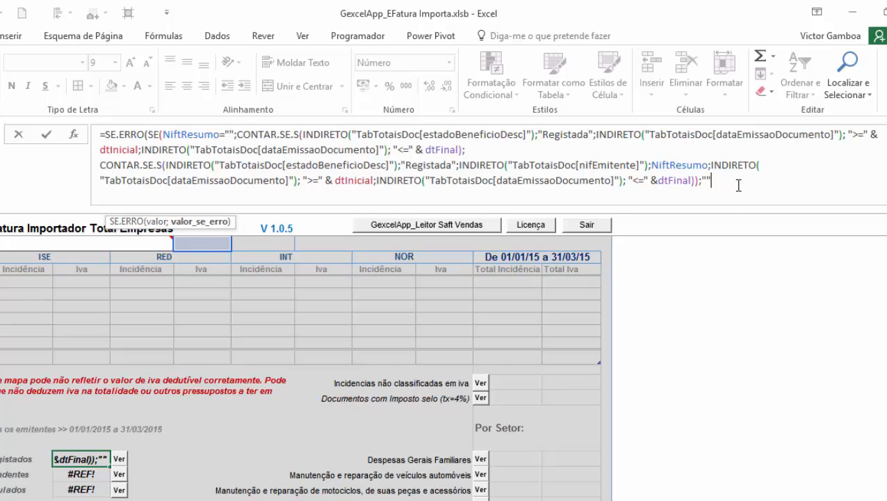
pyautogui.write('"")')
pyautogui.press('Return')
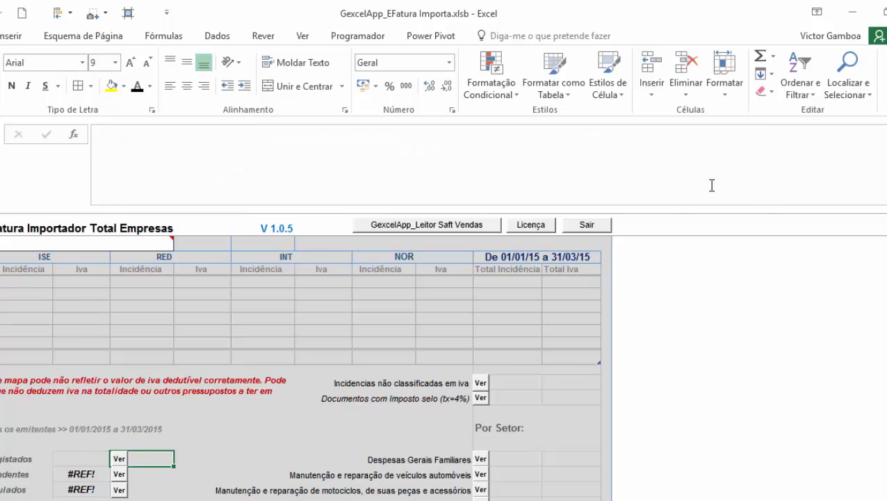
pyautogui.click(82, 458)
# - Load the historical data of Entidade Consultada, Lda and go to the document counts
pyautogui.scroll(10, 278, 297)
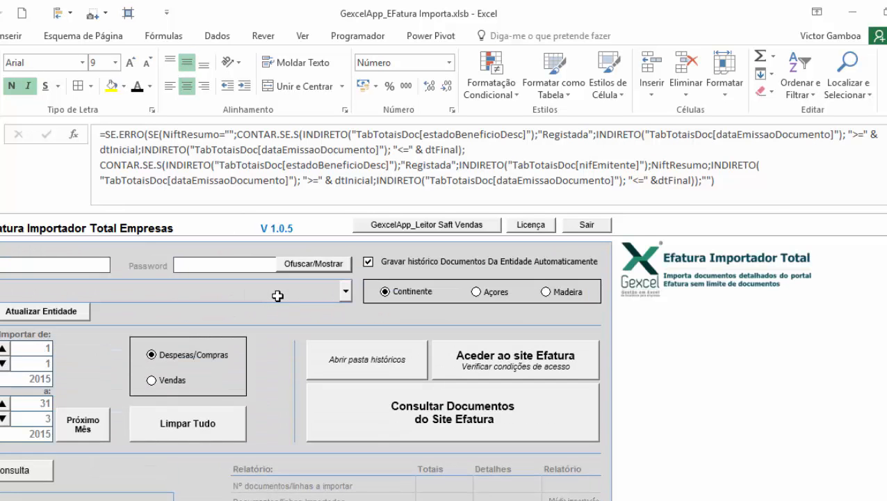
pyautogui.click(345, 290)
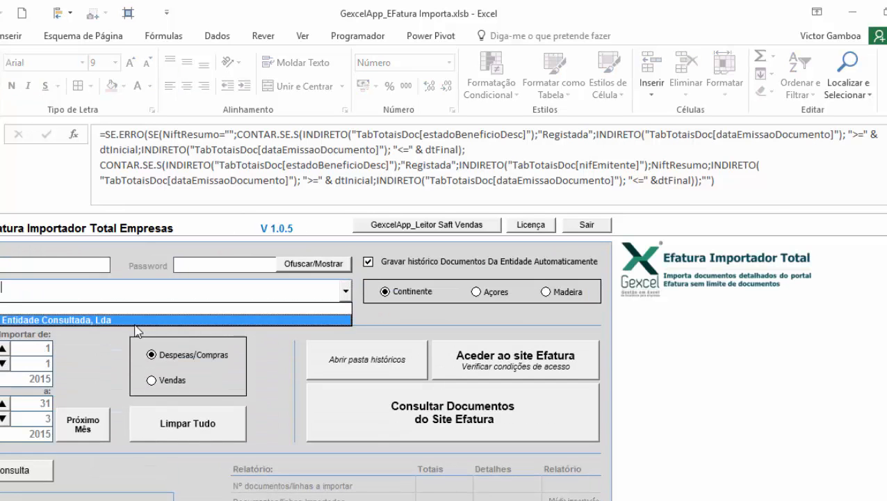
pyautogui.click(119, 321)
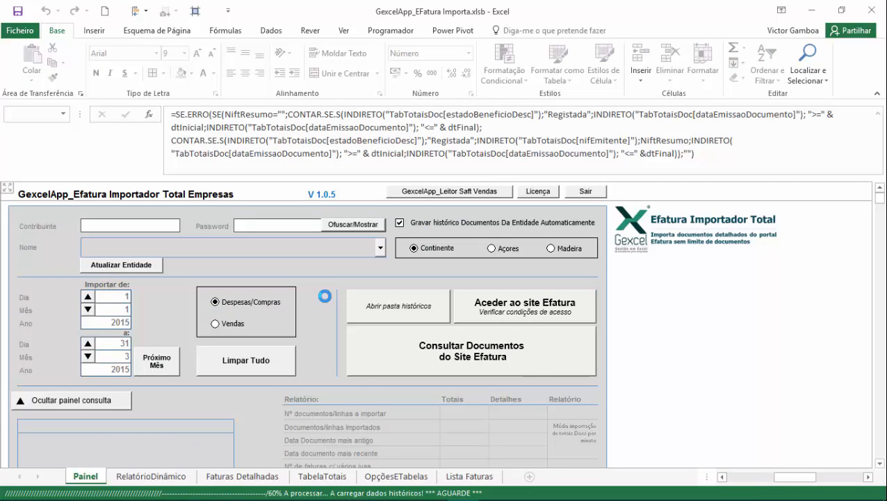
pyautogui.scroll(-12, 325, 297)
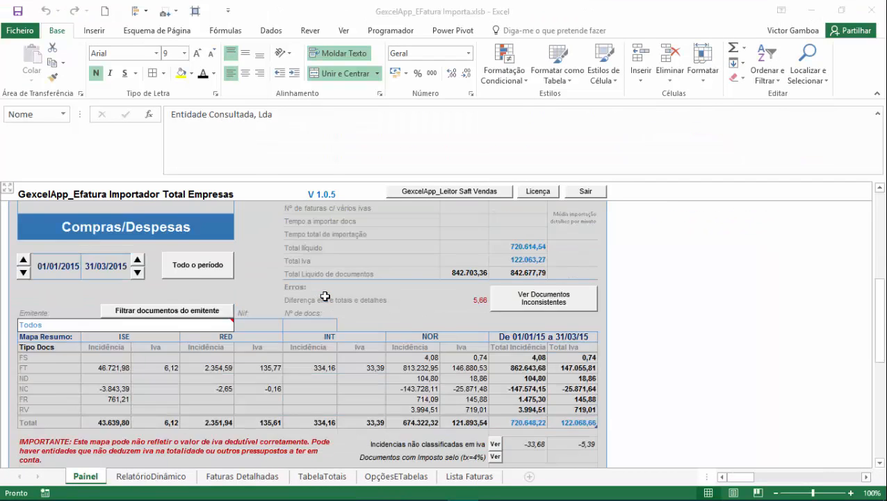
pyautogui.scroll(-2, 325, 296)
# - Fill the Nº documentos Registados formula down into the Nº documentos Pendentes cell
pyautogui.click(164, 294)
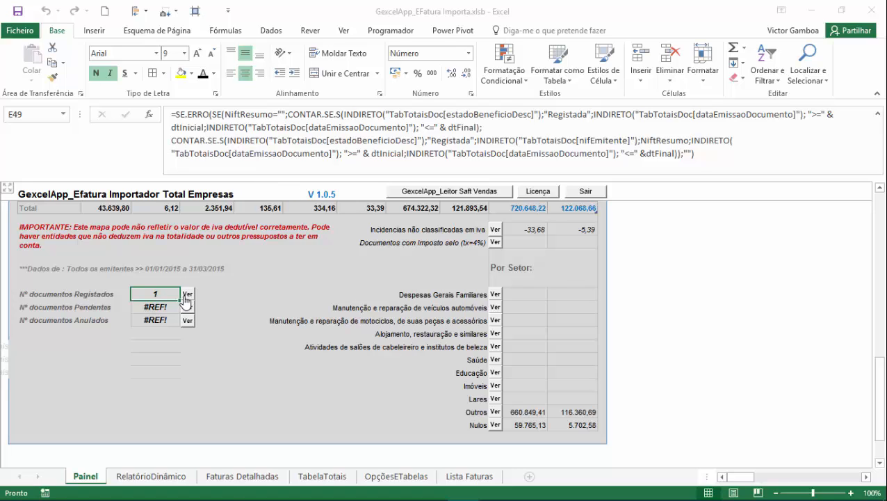
pyautogui.moveTo(180, 301); pyautogui.dragTo(180, 314)
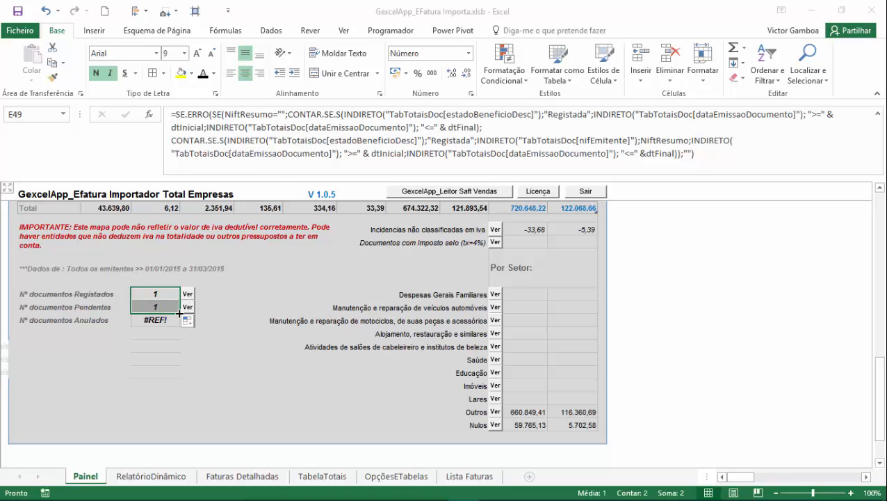
pyautogui.click(558, 117)
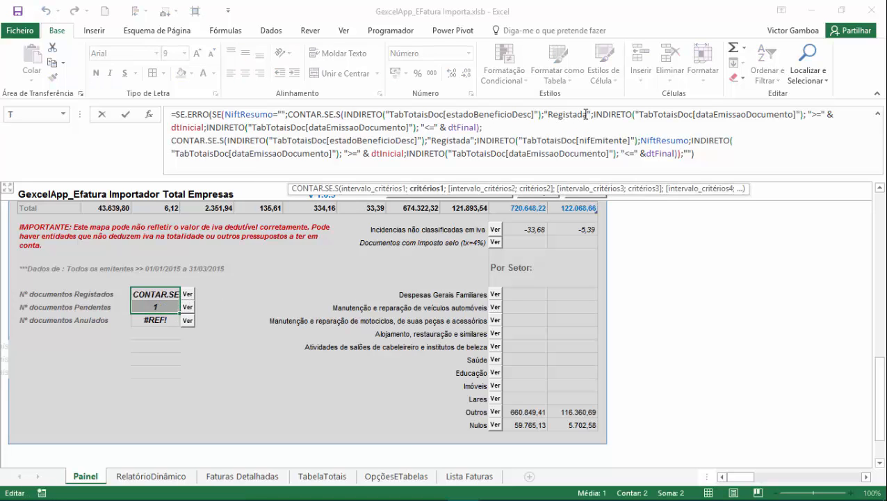
pyautogui.moveTo(584, 117); pyautogui.dragTo(556, 118)
pyautogui.doubleClick(554, 116)
pyautogui.write('Pendente')
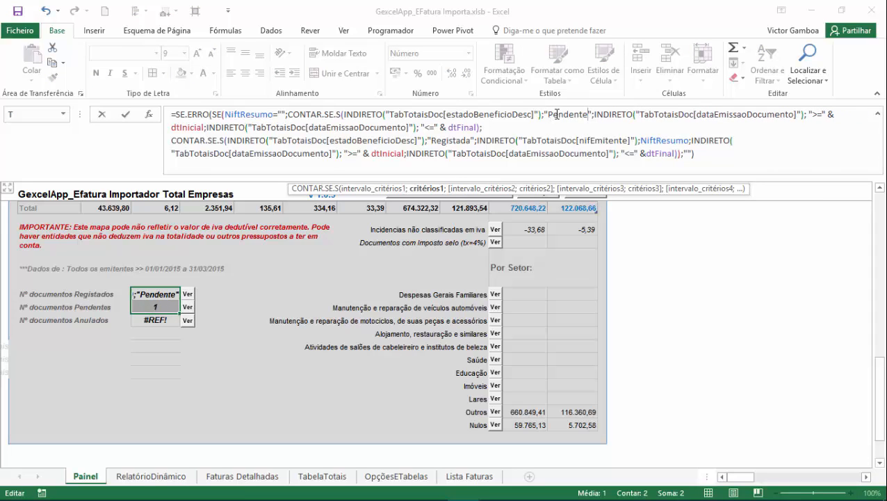
pyautogui.moveTo(548, 114); pyautogui.dragTo(588, 114)
pyautogui.hotkey('ctrl', 'c')
pyautogui.moveTo(471, 140); pyautogui.dragTo(432, 141)
pyautogui.hotkey('ctrl', 'v')
pyautogui.press('Return')
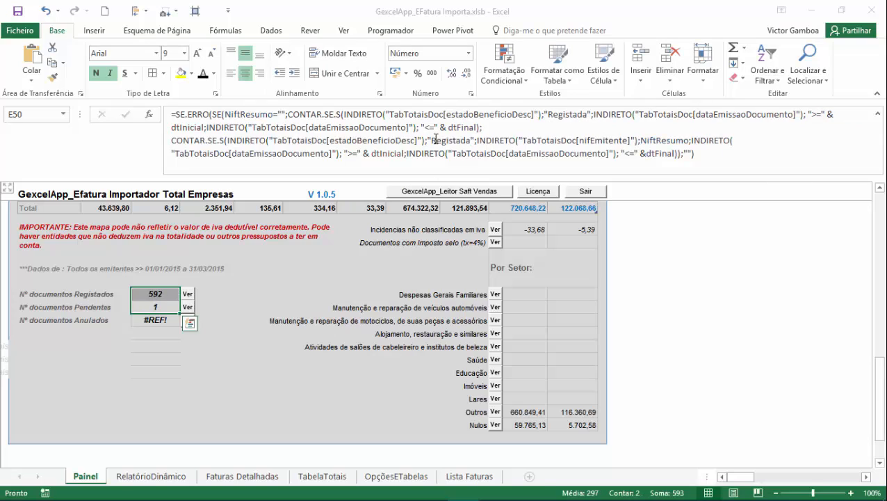
pyautogui.click(46, 13)
# - Replace the "Registada" criterion with "Pendente" in both CONTAR.SE.S functions of the Nº documentos Pendentes formula
pyautogui.click(155, 306)
pyautogui.doubleClick(567, 114)
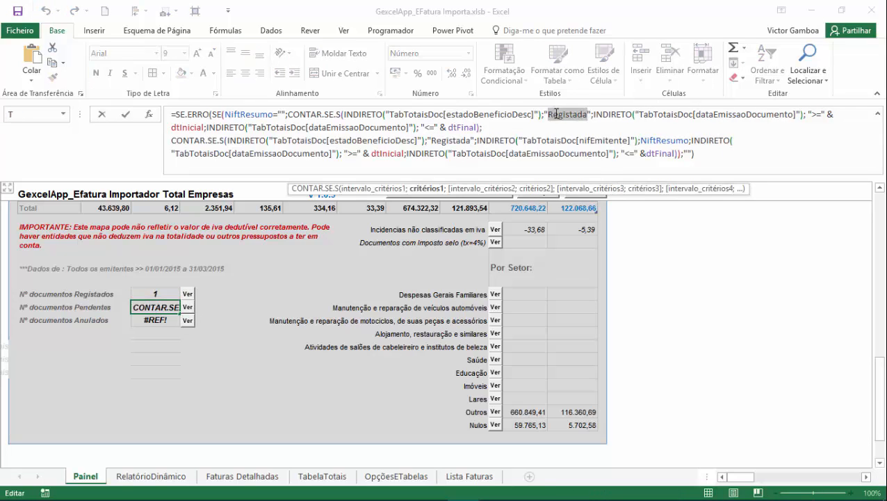
pyautogui.click(586, 114)
pyautogui.doubleClick(586, 114)
pyautogui.write('Pendente')
pyautogui.moveTo(431, 140); pyautogui.dragTo(472, 141)
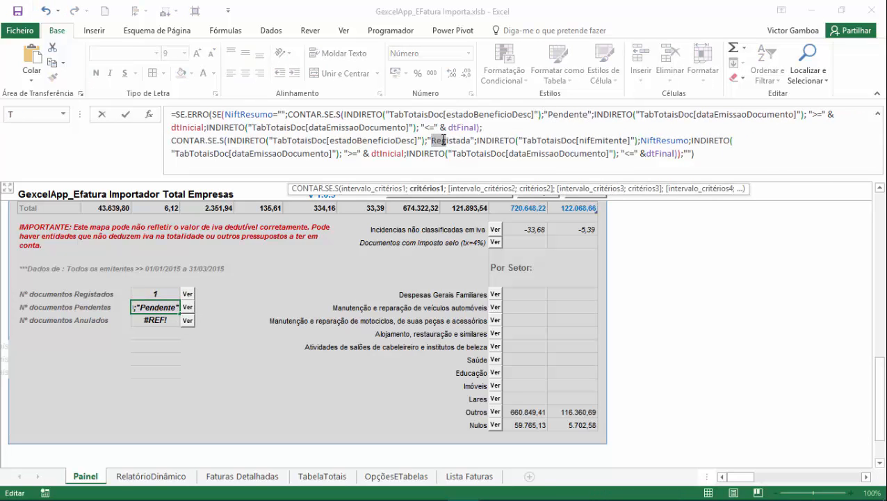
pyautogui.write('Pendente')
pyautogui.press('Return')
# - Copy the Pendentes formula into Nº documentos Anulados and set the criterion of both CONTAR.SE.S functions to "*Anulad*"
pyautogui.doubleClick(586, 115)
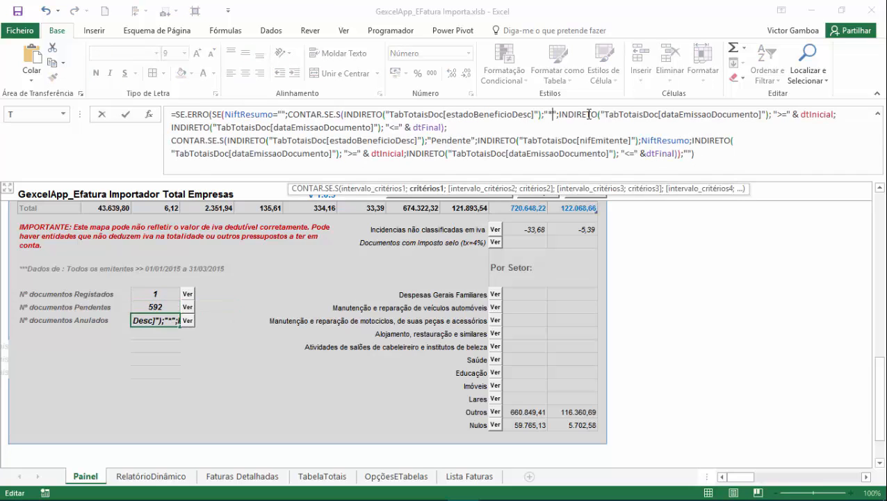
pyautogui.write('*Anulad*')
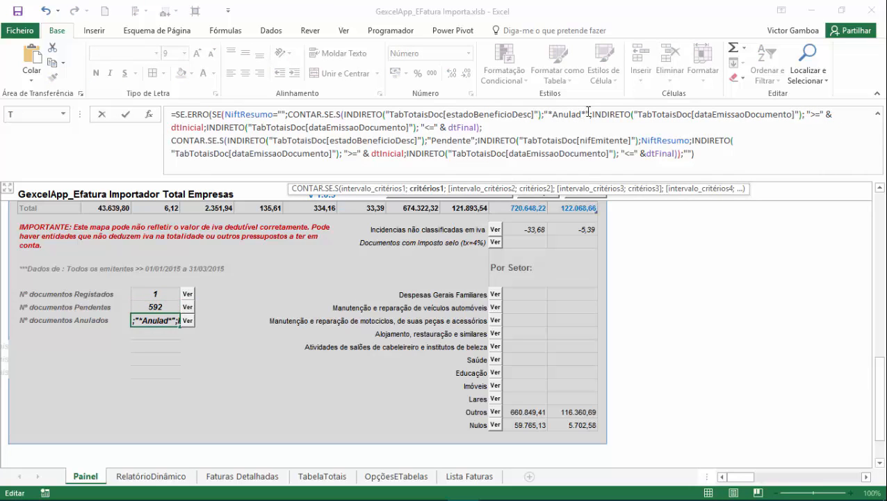
pyautogui.doubleClick(588, 114)
pyautogui.hotkey('ctrl', 'c')
pyautogui.moveTo(431, 140); pyautogui.dragTo(467, 141)
pyautogui.hotkey('ctrl', 'v')
pyautogui.press('Return')
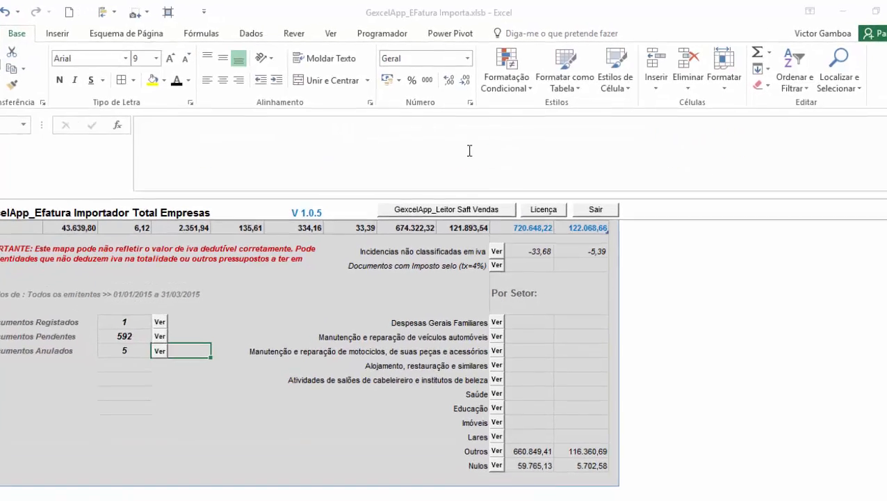
# - Review the formulas of the Pendentes, Registados and Anulados document counts
pyautogui.click(126, 339)
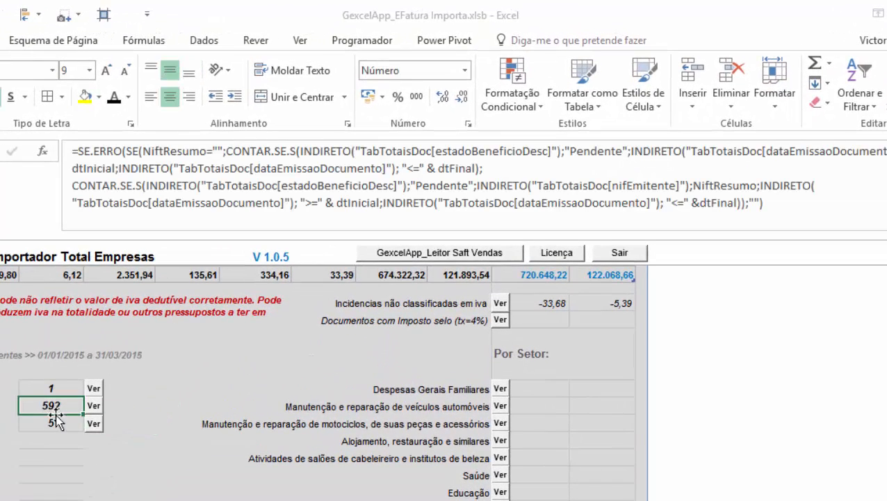
pyautogui.click(65, 390)
pyautogui.click(62, 421)
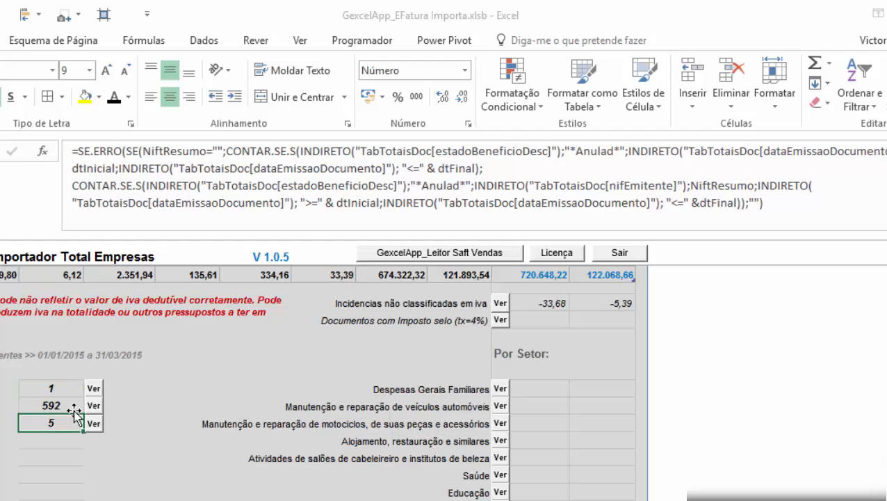
# - Run Limpar Tudo to test the three SE.ERRO document-count formulas without imported data
pyautogui.scroll(10, 316, 329)
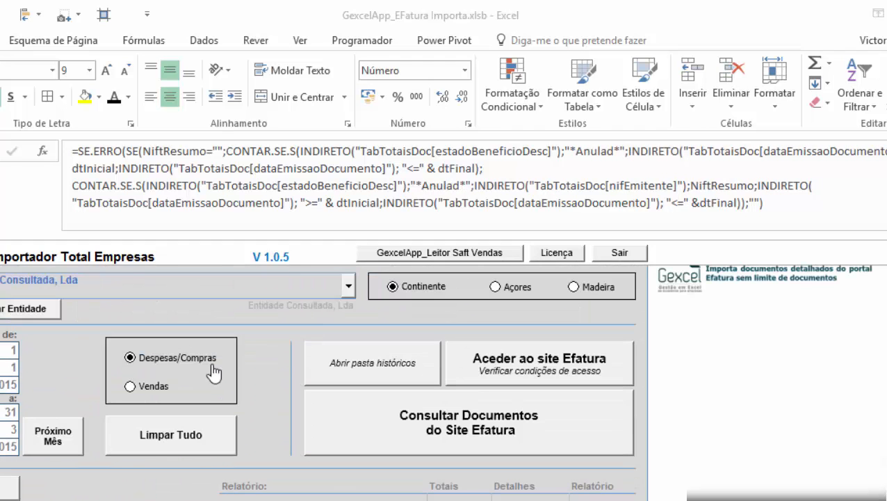
pyautogui.click(204, 436)
pyautogui.scroll(-5, 267, 379)
pyautogui.scroll(-3, 270, 377)
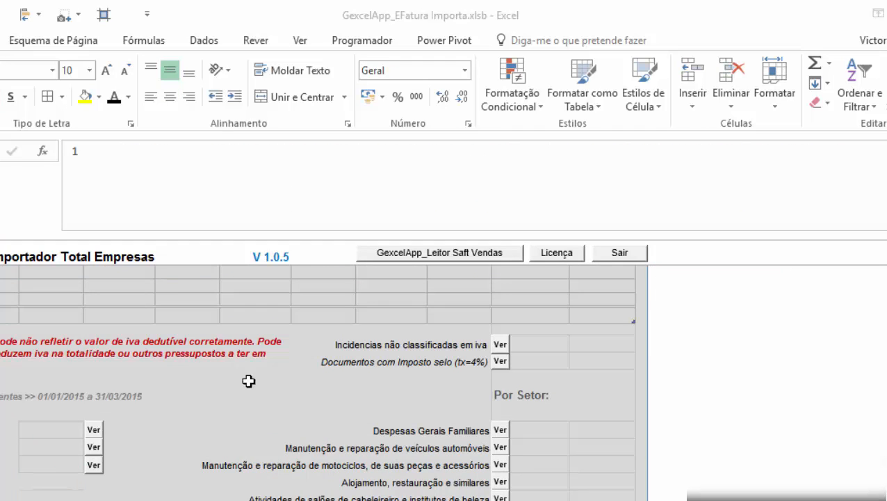
# - Examine the first INDIRETO("TabTotaisDoc[estadoBeneficioDesc]") argument and its quoted text in the Registados formula, leaving the formula unedited
pyautogui.moveTo(50, 433); pyautogui.dragTo(51, 458)
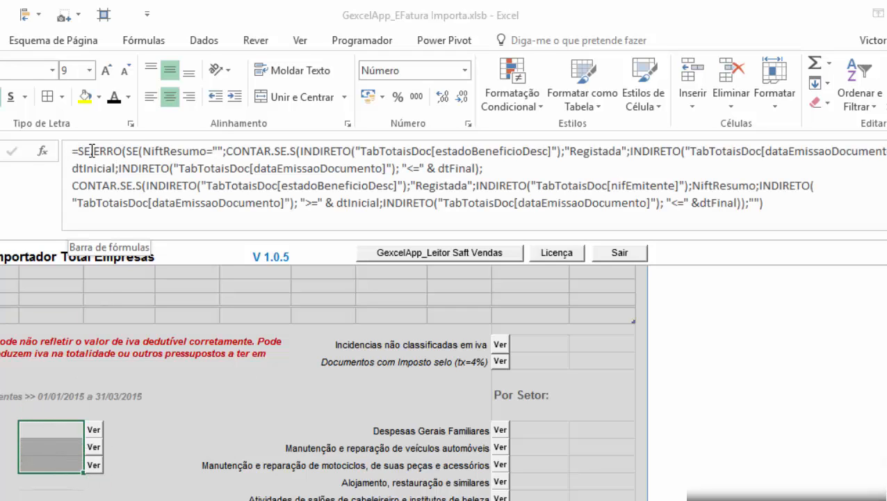
pyautogui.moveTo(298, 151); pyautogui.dragTo(563, 143)
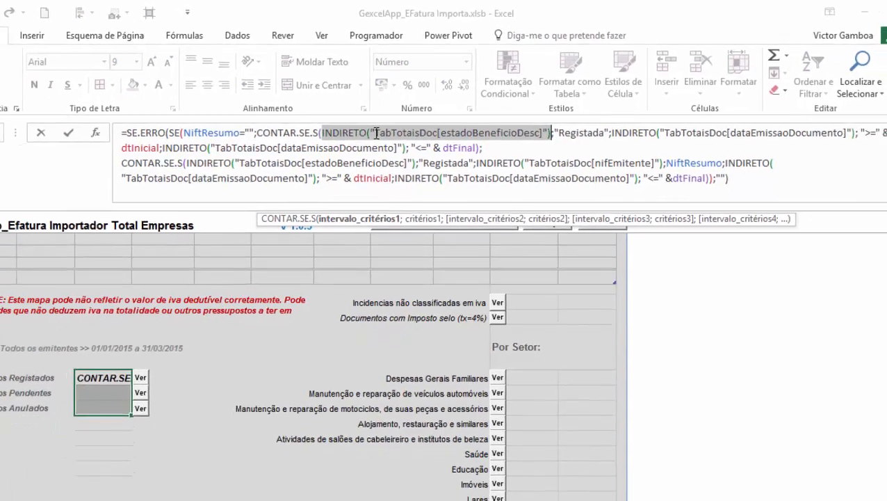
pyautogui.moveTo(362, 151); pyautogui.dragTo(415, 150)
pyautogui.moveTo(430, 114); pyautogui.dragTo(394, 109)
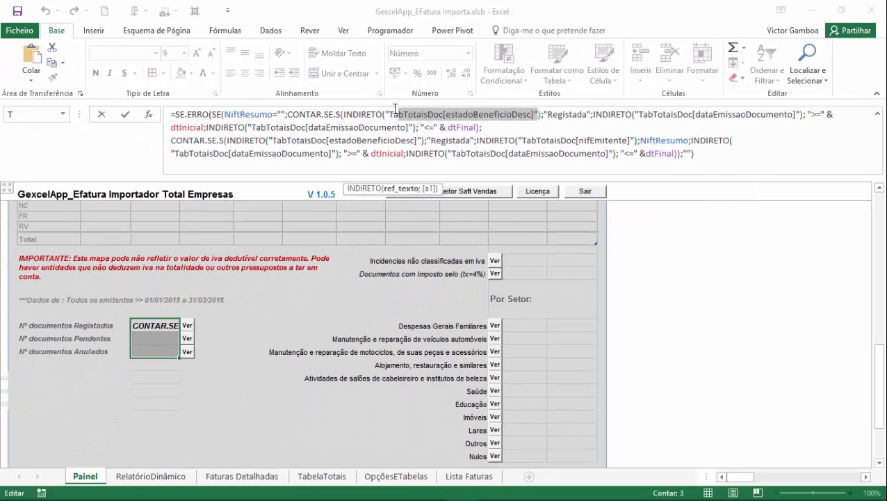
pyautogui.press('Escape')
# - Look over the Painel report and the TabelaTotais sheet, and reselect the Nº documentos Registados cell
pyautogui.scroll(10, 302, 254)
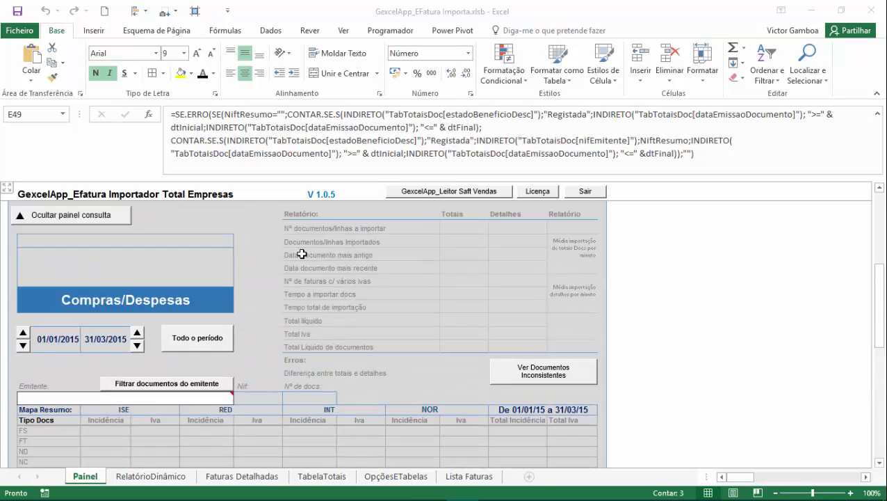
pyautogui.scroll(1, 302, 254)
pyautogui.scroll(-7, 291, 349)
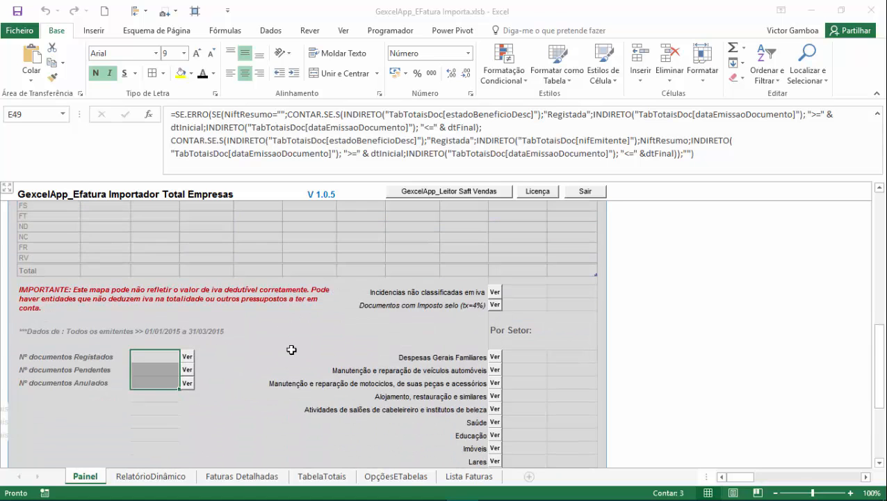
pyautogui.click(322, 476)
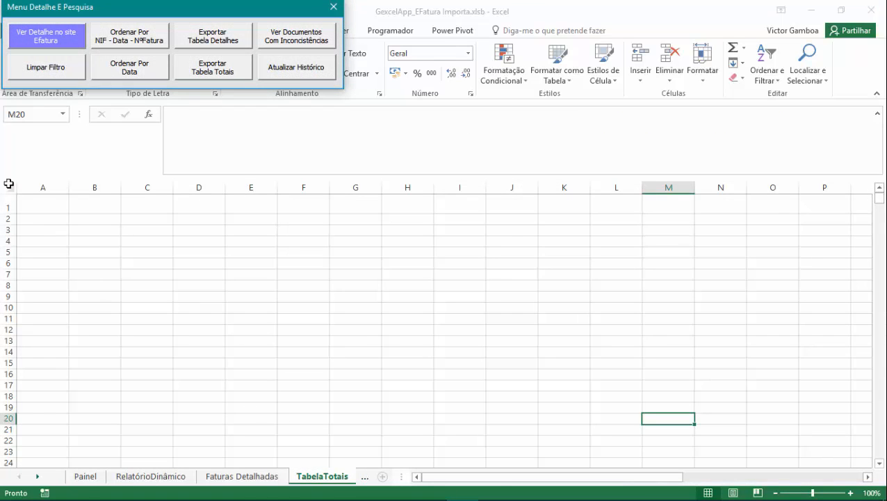
pyautogui.click(34, 201)
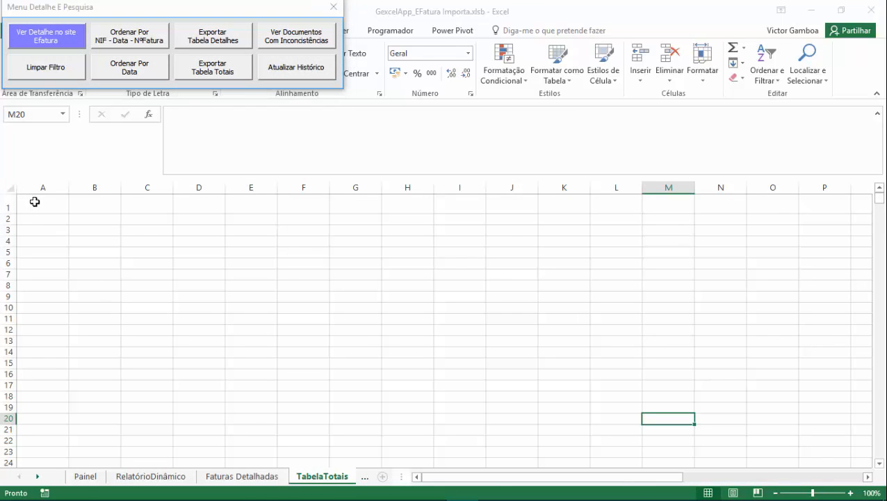
pyautogui.click(87, 477)
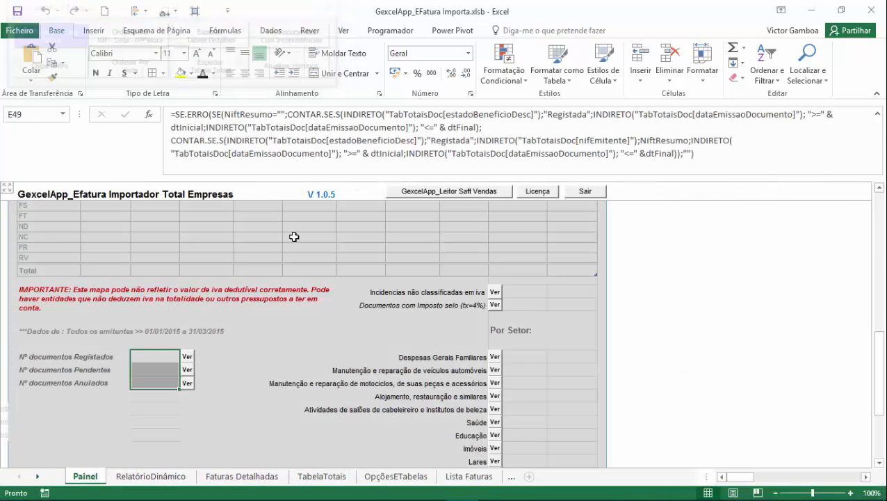
pyautogui.click(162, 360)
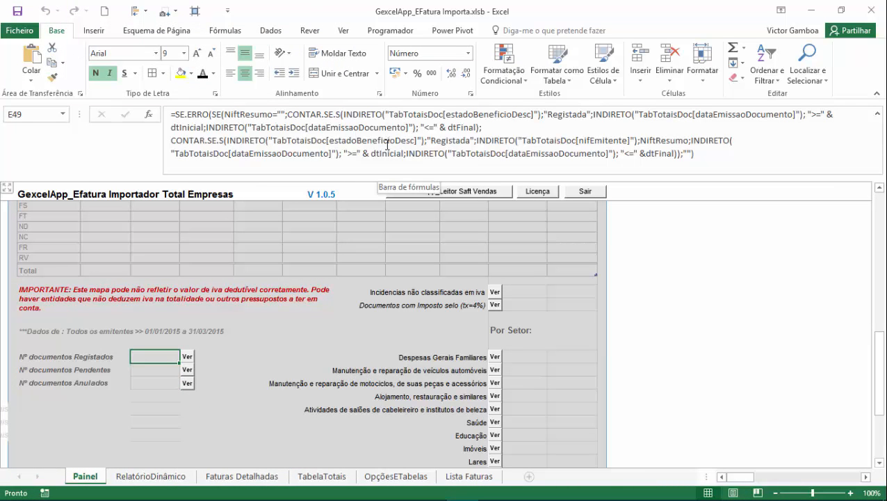